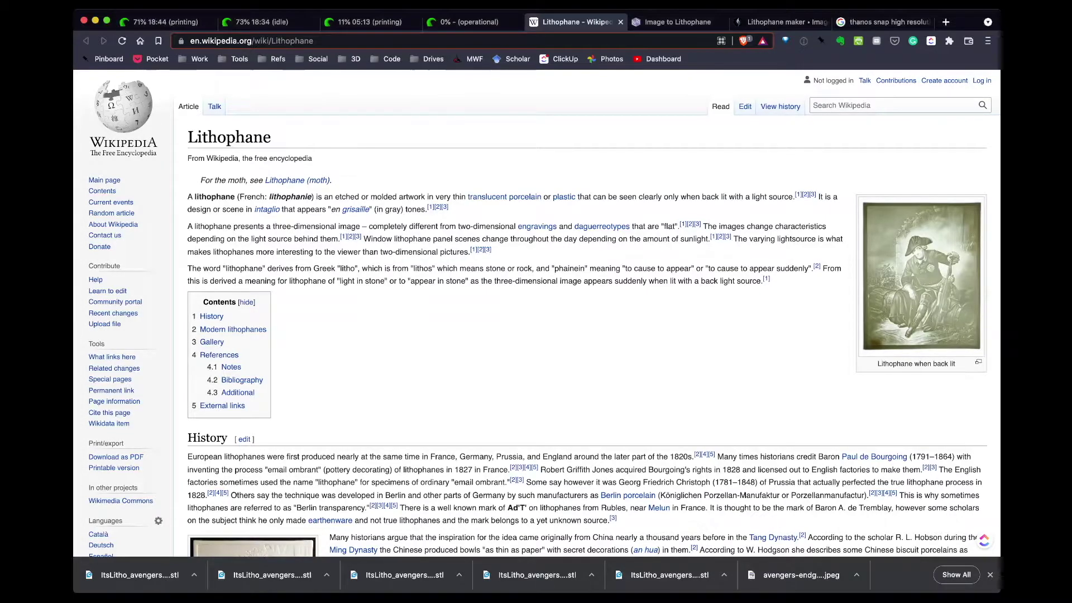
Review the Image to Lithophane tool, the ITSLitho lithophane maker and the high-resolution Thanos snap image search results.
{"action": "left_click", "coordinate": [676, 21]}
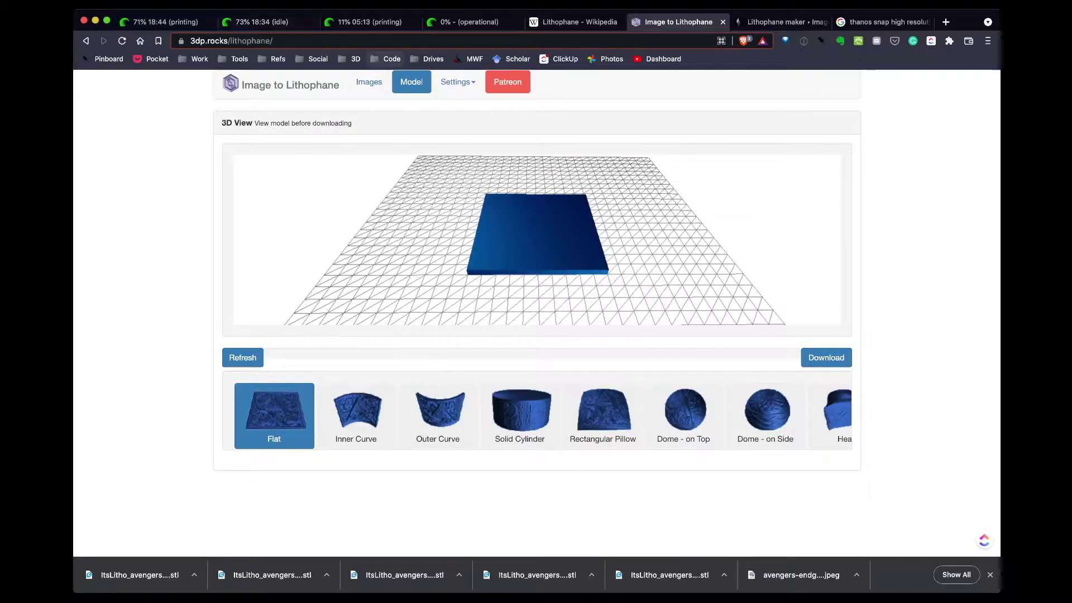
{"action": "left_click", "coordinate": [777, 21]}
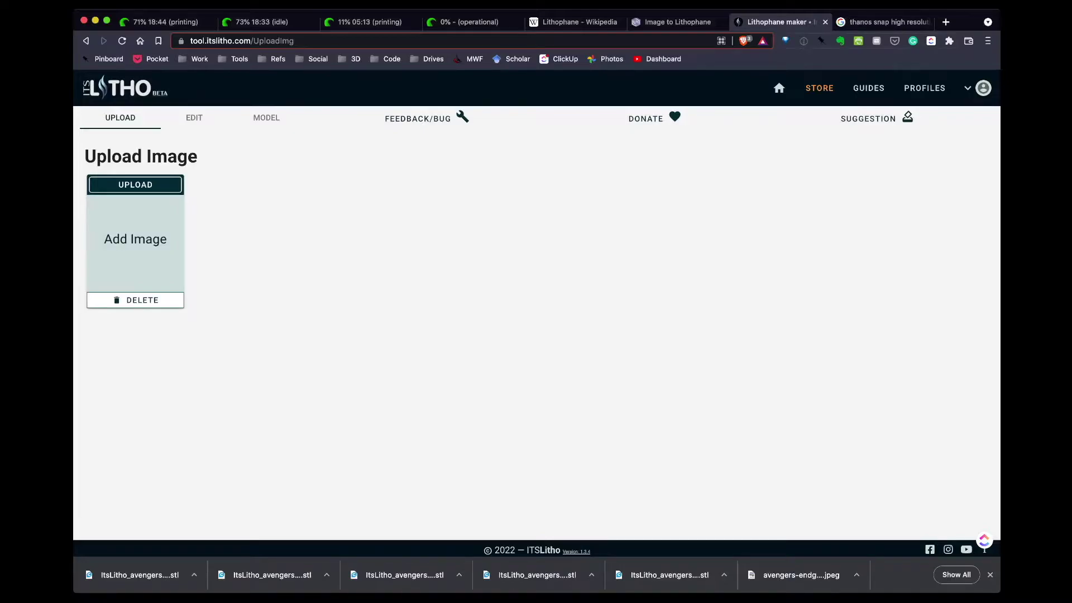
{"action": "left_click", "coordinate": [883, 22]}
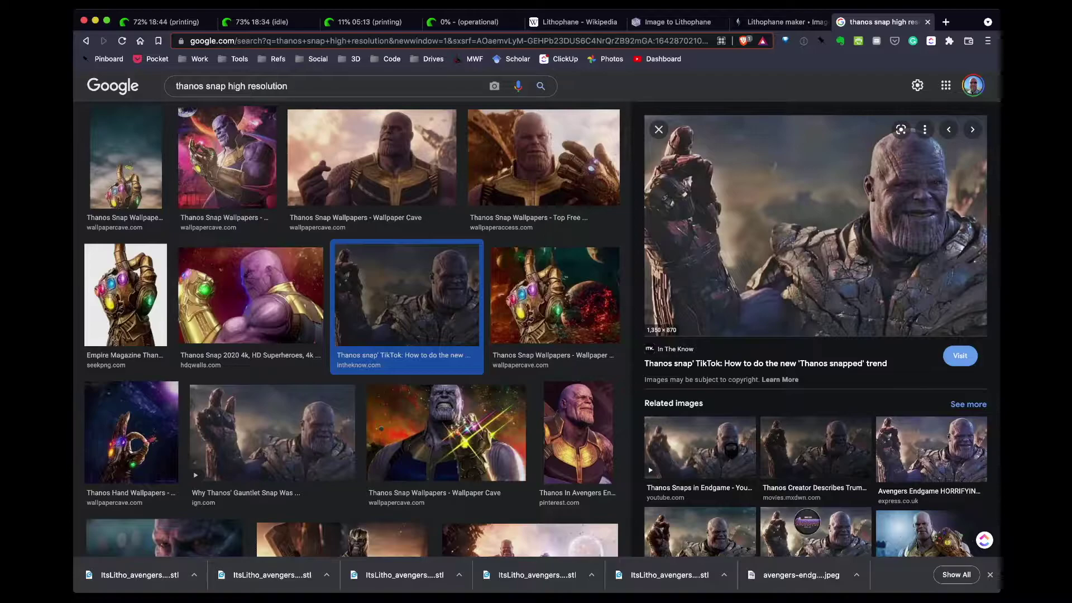
Return to the ITSLitho lithophane maker and upload the avengers-endgame Thanos JPEG.
{"action": "key", "text": "ctrl+shift+Tab"}
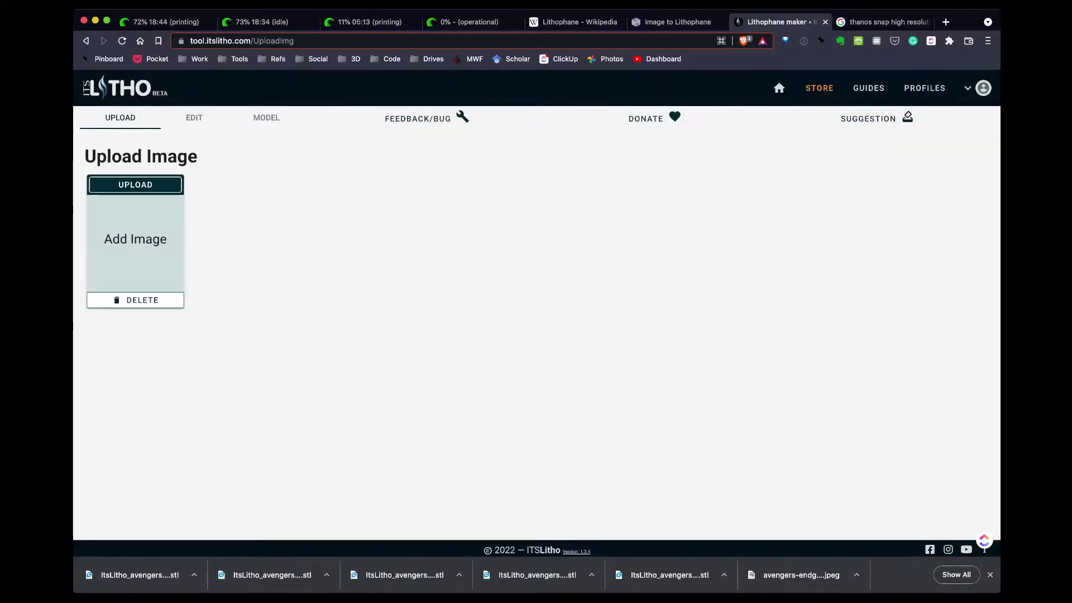
{"action": "left_click", "coordinate": [135, 184]}
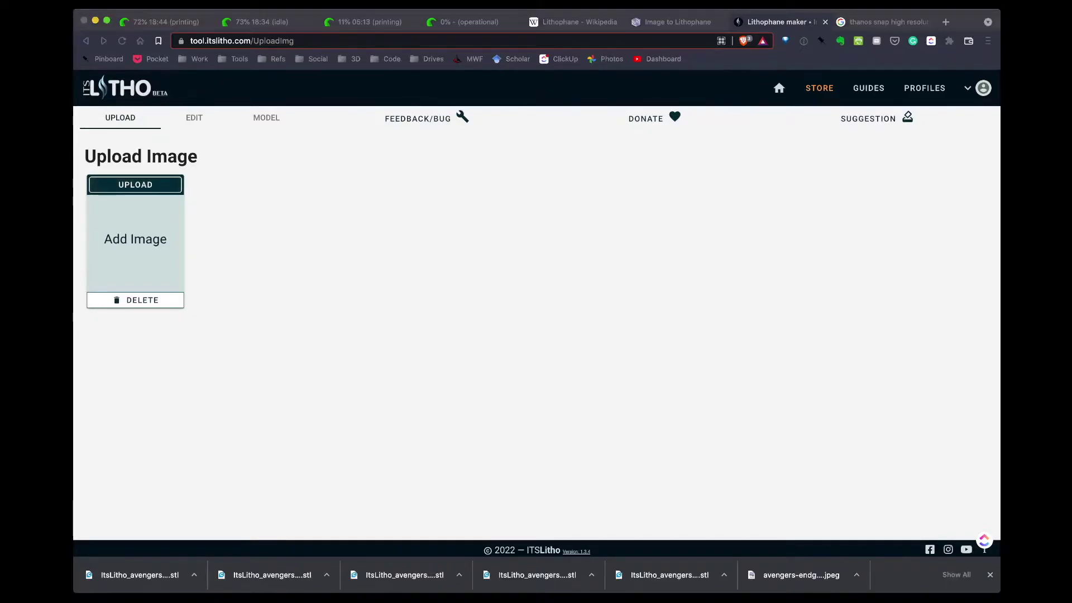
{"action": "key", "text": "Return"}
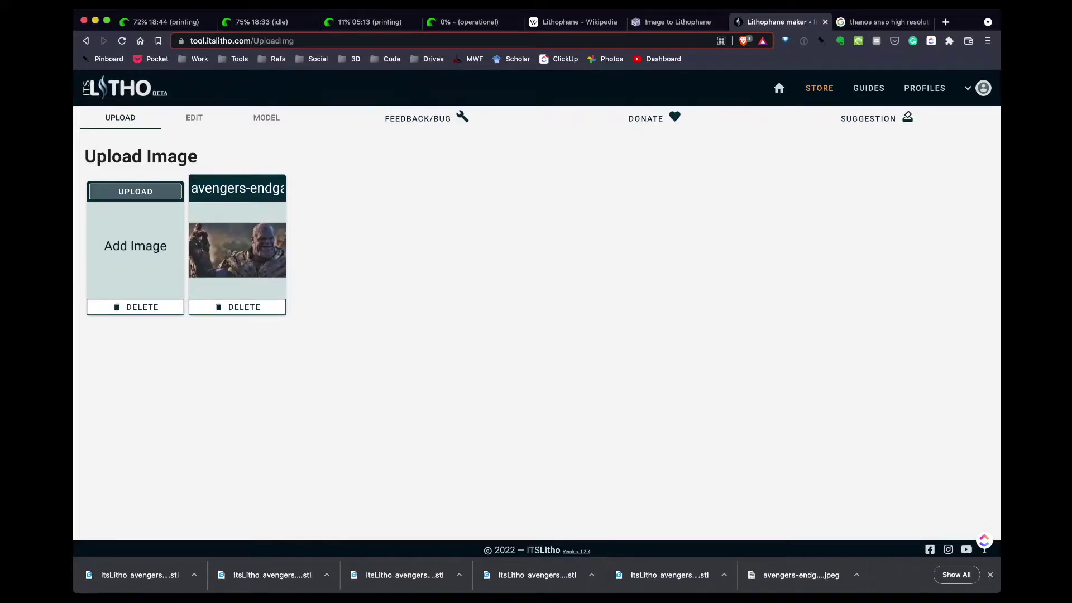
Open the uploaded image for editing and set its brightness to 0.1.
{"action": "left_click", "coordinate": [194, 117]}
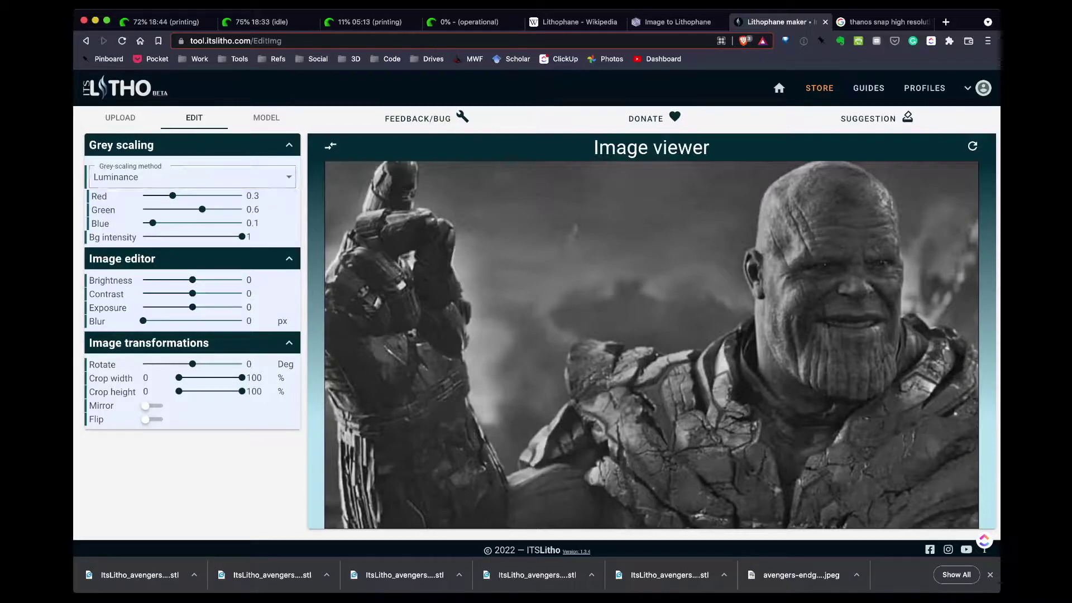
{"action": "mouse_move", "coordinate": [193, 280]}
{"action": "left_mouse_down"}
{"action": "mouse_move", "coordinate": [219, 280]}
{"action": "mouse_move", "coordinate": [167, 279]}
{"action": "mouse_move", "coordinate": [216, 280]}
{"action": "mouse_move", "coordinate": [182, 280]}
{"action": "mouse_move", "coordinate": [197, 279]}
{"action": "left_mouse_up"}
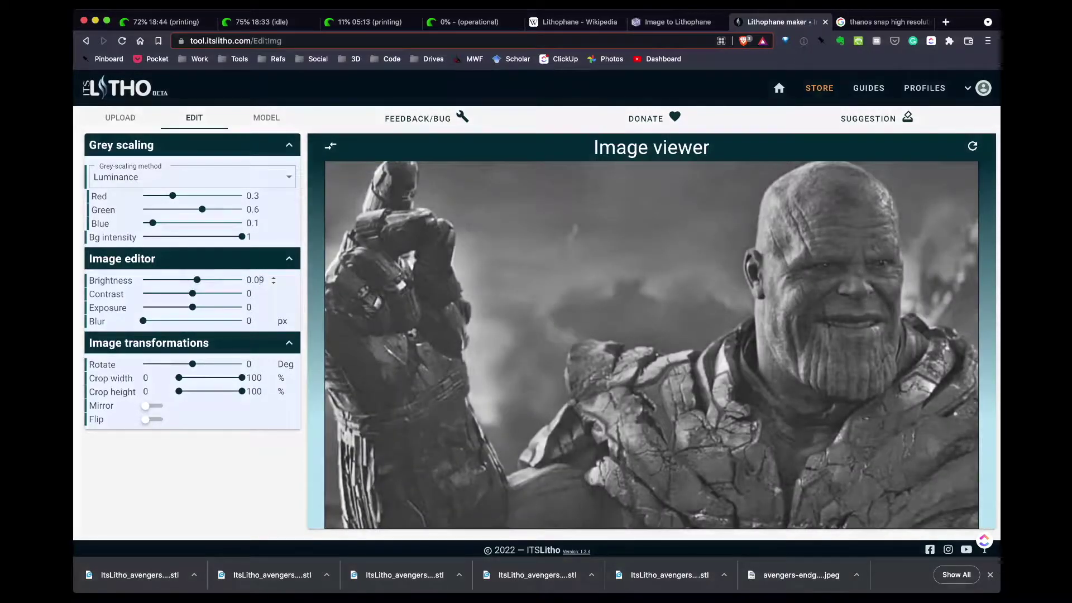
{"action": "double_click", "coordinate": [258, 280]}
{"action": "type", "text": "1"}
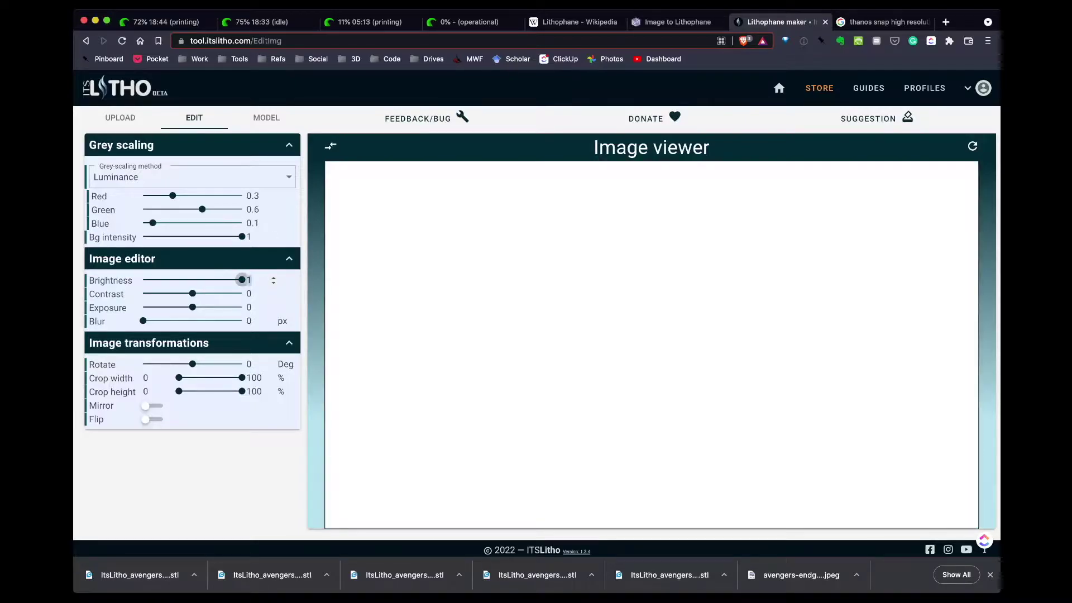
{"action": "key", "text": "BackSpace"}
{"action": "type", "text": "0.1"}
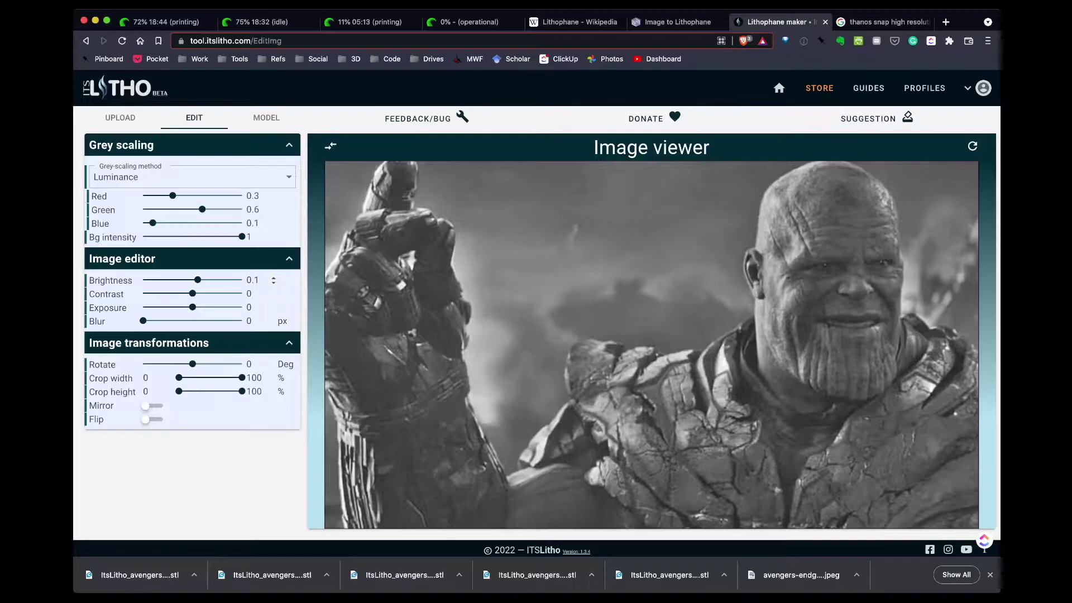
{"action": "key", "text": "super+Tab"}
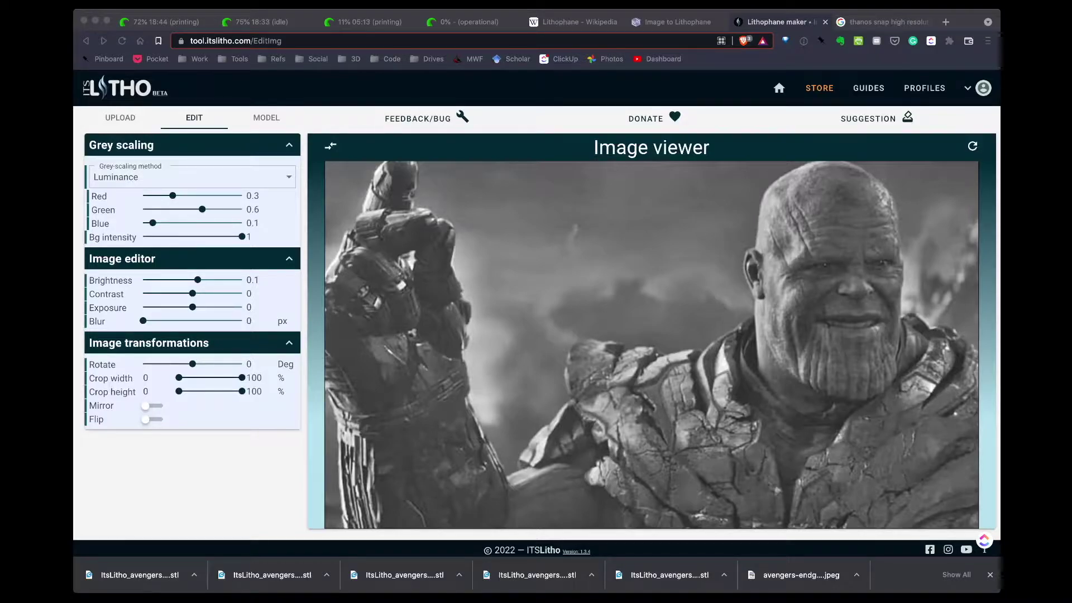
{"action": "key", "text": "super+Tab"}
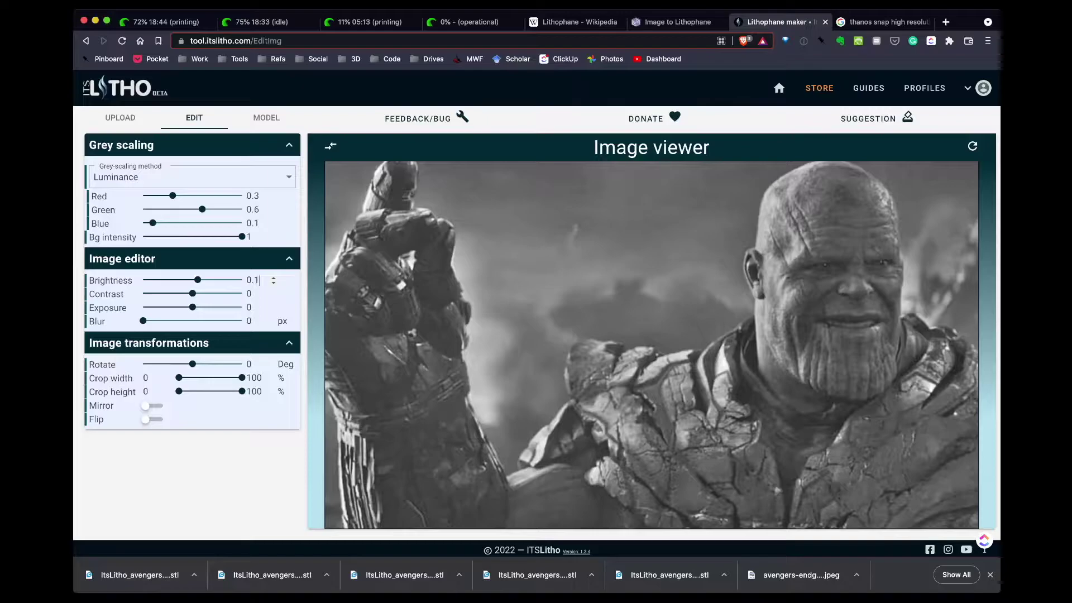
Try cropping the image width to 24% and starting the crop height at 17%, and restore the full image.
{"action": "left_click_drag", "start_coordinate": [242, 378], "coordinate": [194, 378]}
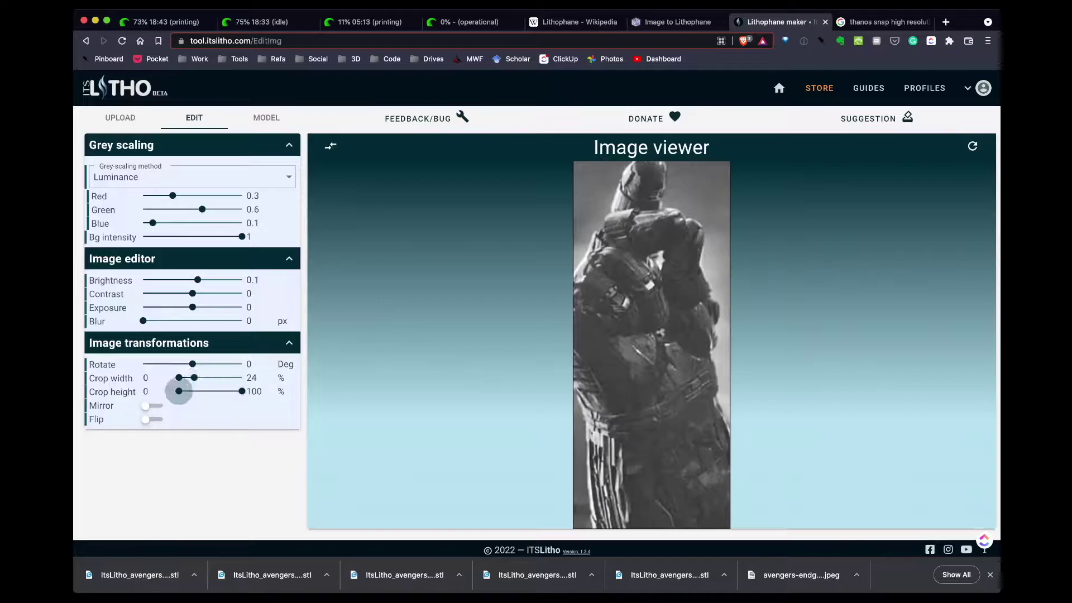
{"action": "mouse_move", "coordinate": [179, 391]}
{"action": "left_mouse_down"}
{"action": "mouse_move", "coordinate": [207, 391]}
{"action": "mouse_move", "coordinate": [190, 391]}
{"action": "left_mouse_up"}
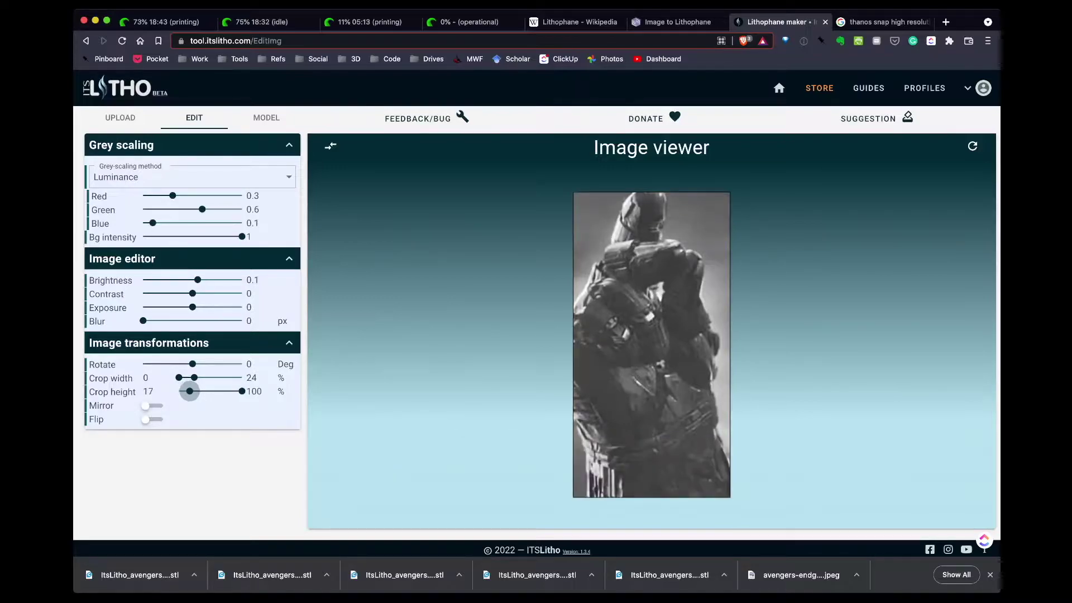
{"action": "left_click_drag", "start_coordinate": [190, 391], "coordinate": [241, 378]}
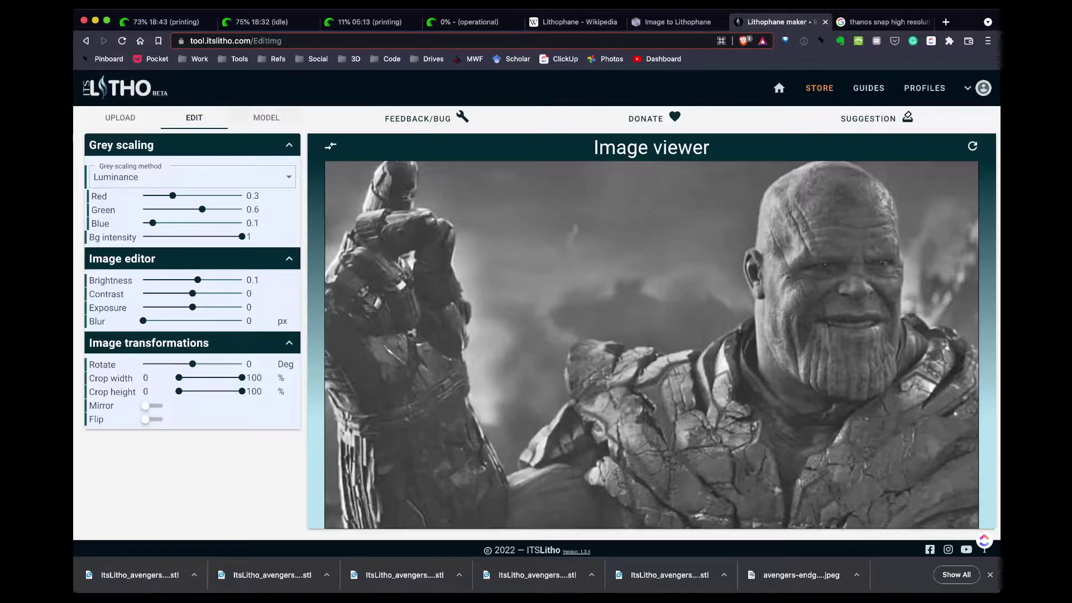
Open the lithophane model settings and review the available shapes, keeping Plane.
{"action": "left_click", "coordinate": [267, 117]}
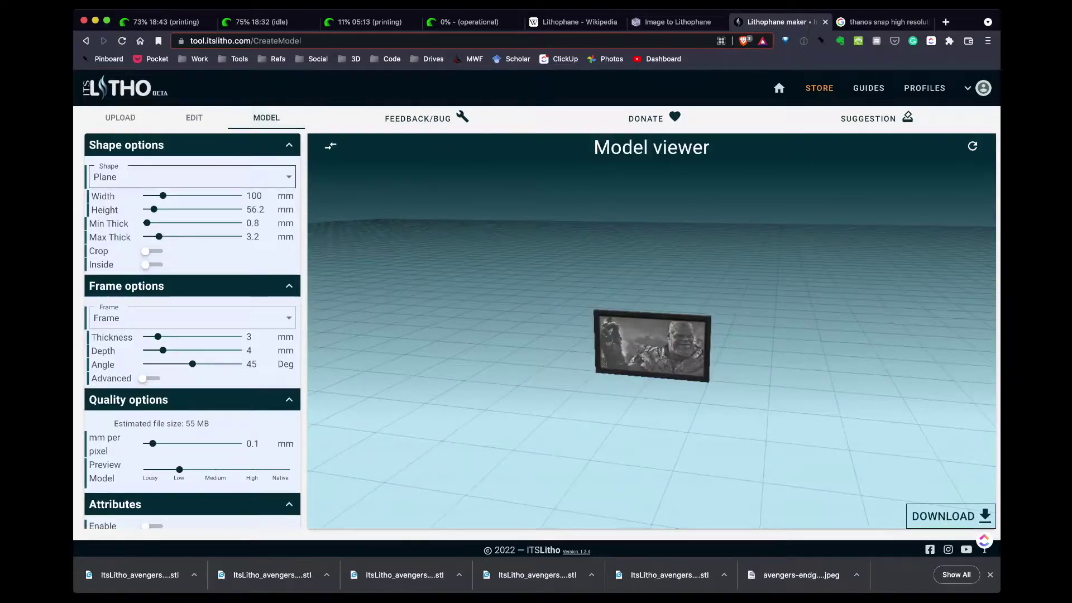
{"action": "left_click", "coordinate": [189, 177]}
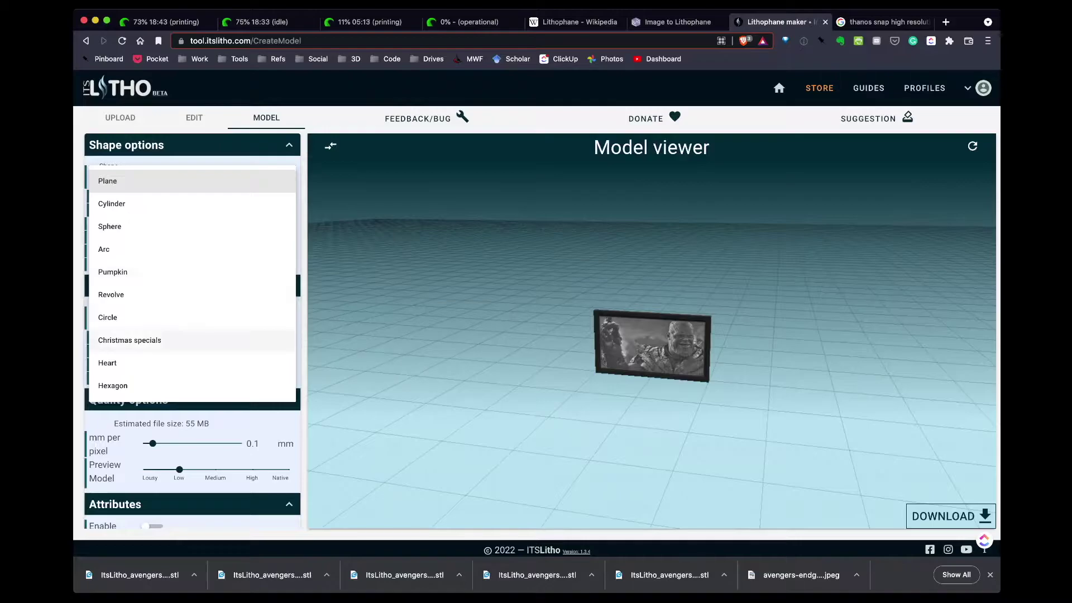
{"action": "key", "text": "Escape"}
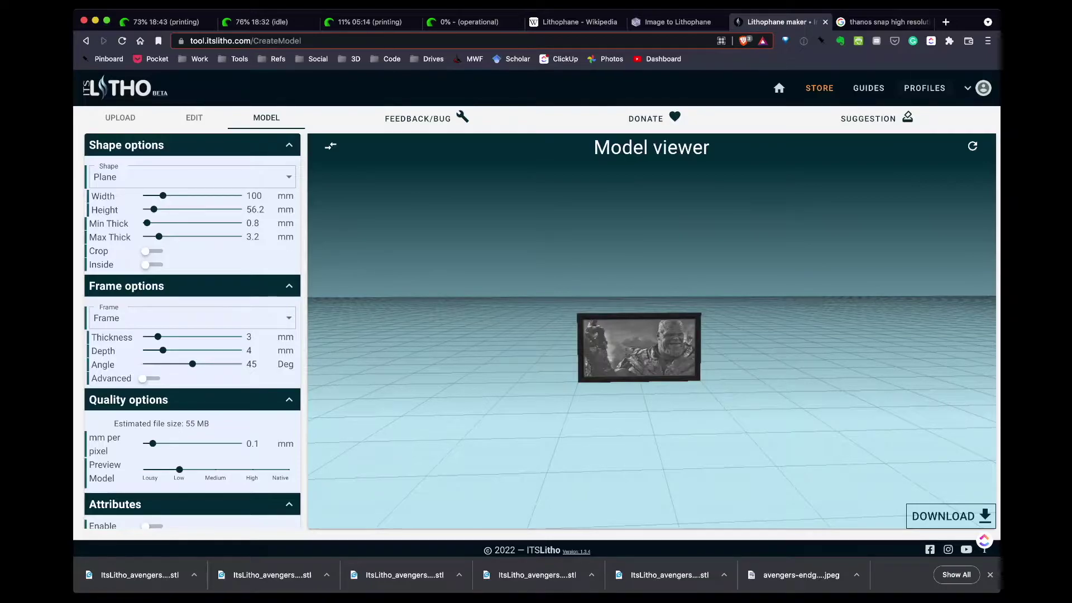
Try the cylinder profile on the lithophane and replace it with the cropped arc profile that includes a lamp holder.
{"action": "left_click", "coordinate": [924, 88]}
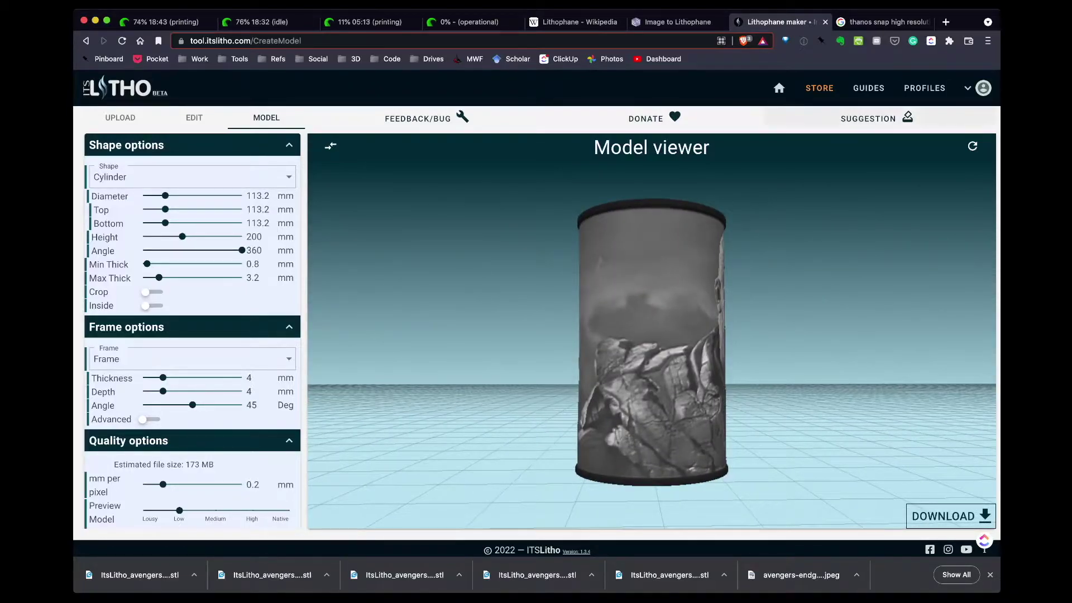
{"action": "left_click", "coordinate": [925, 87]}
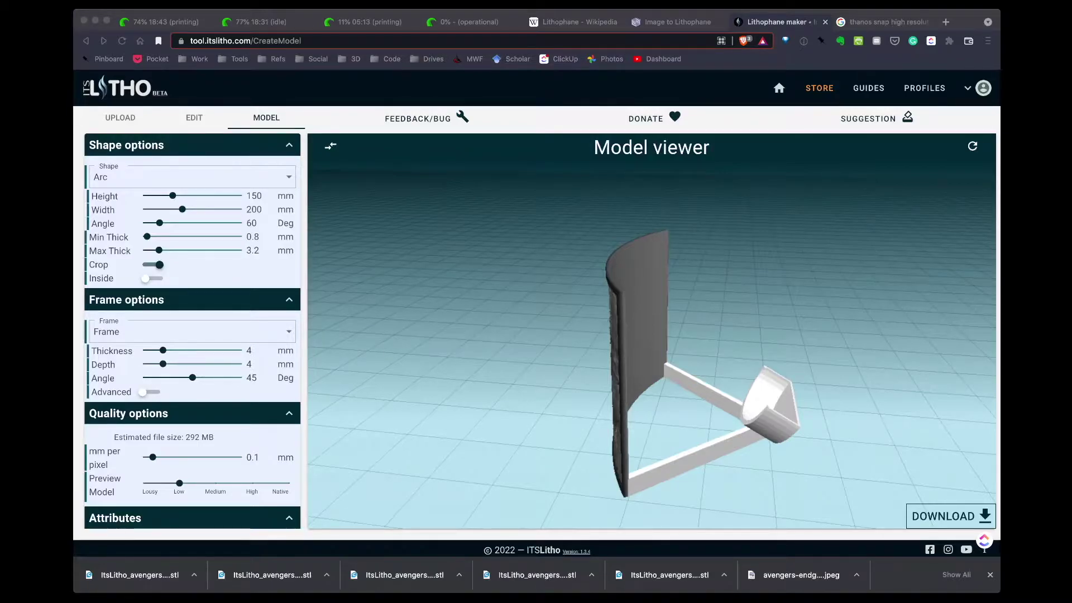
{"action": "key", "text": "super+Tab"}
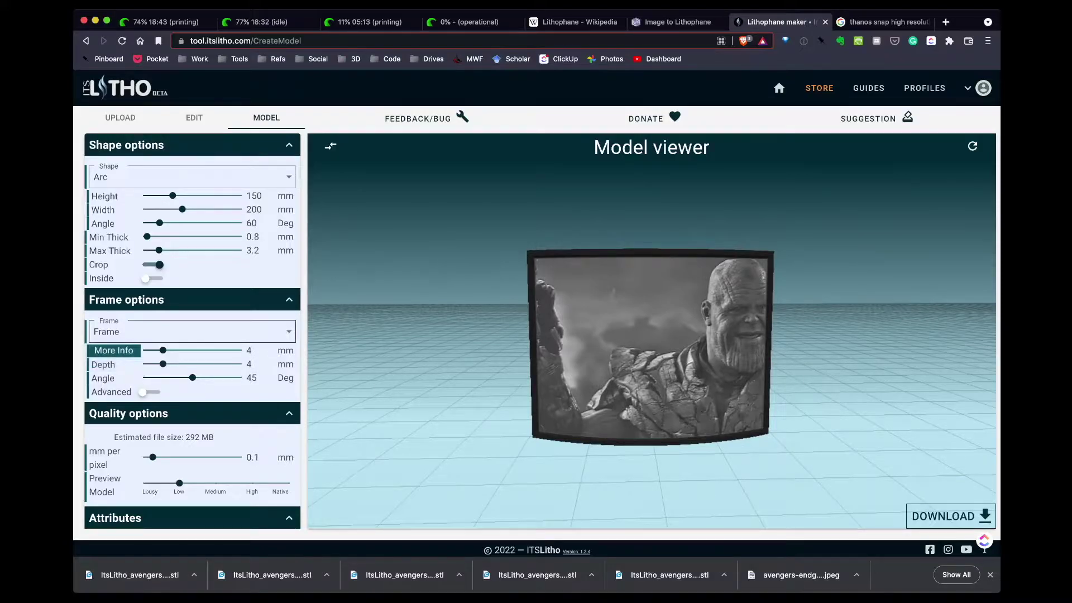
Try the None and Border frame options on the arc lithophane and restore the Frame option.
{"action": "scroll", "coordinate": [167, 335], "scroll_direction": "down", "scroll_amount": 3}
{"action": "scroll", "coordinate": [192, 332], "scroll_direction": "up", "scroll_amount": 1}
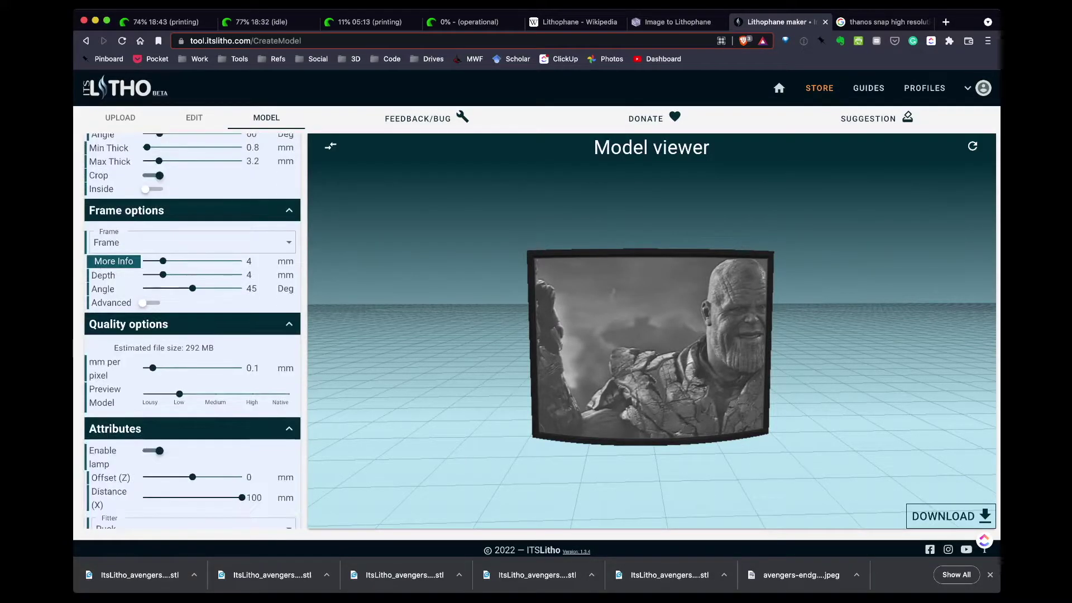
{"action": "scroll", "coordinate": [193, 332], "scroll_direction": "up", "scroll_amount": 1}
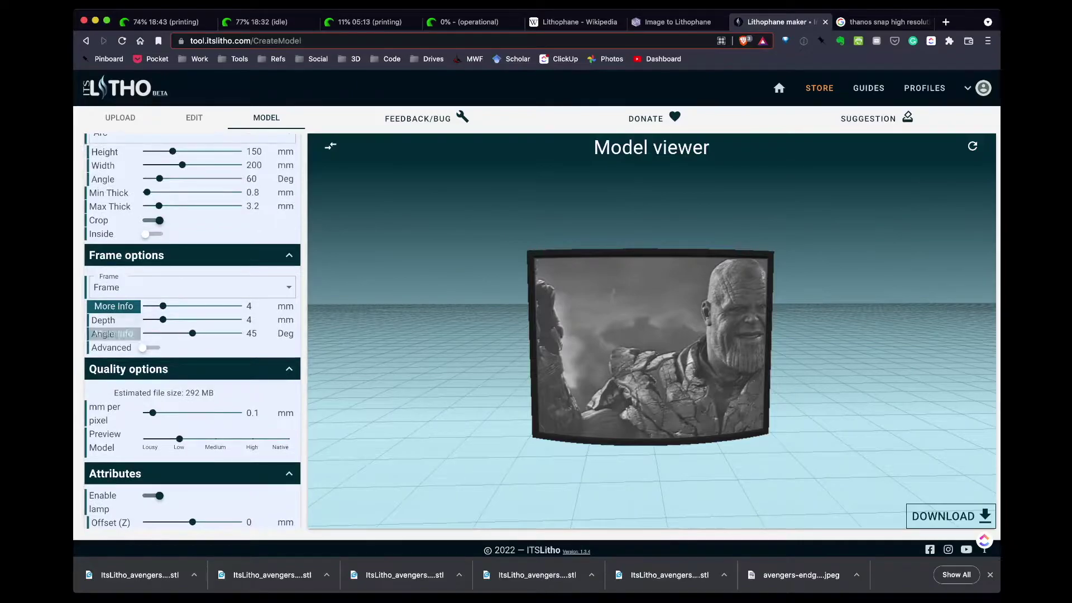
{"action": "scroll", "coordinate": [192, 332], "scroll_direction": "up", "scroll_amount": 1}
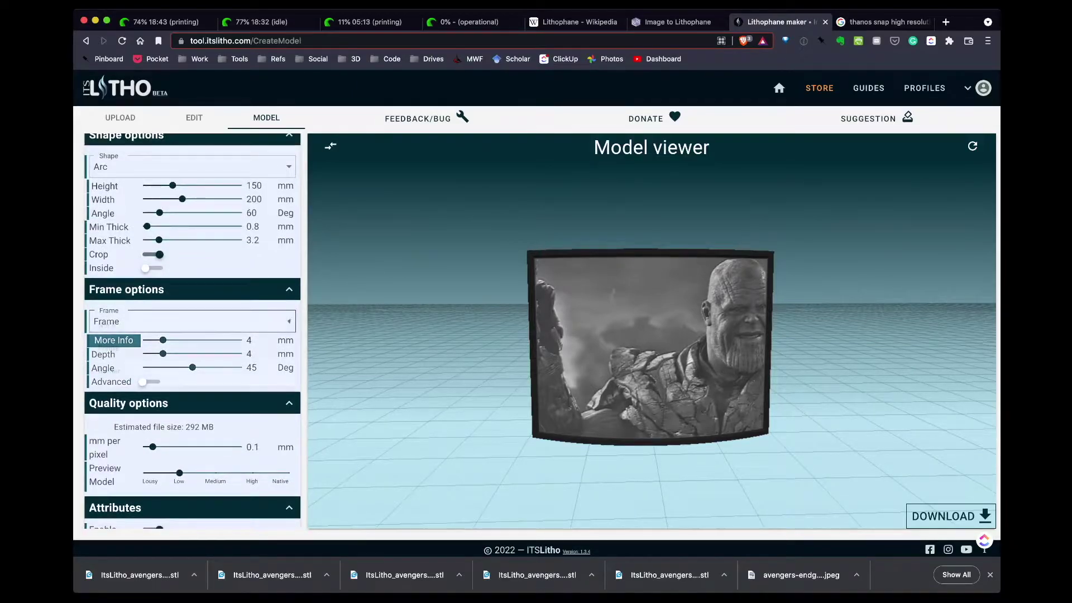
{"action": "left_click", "coordinate": [193, 324]}
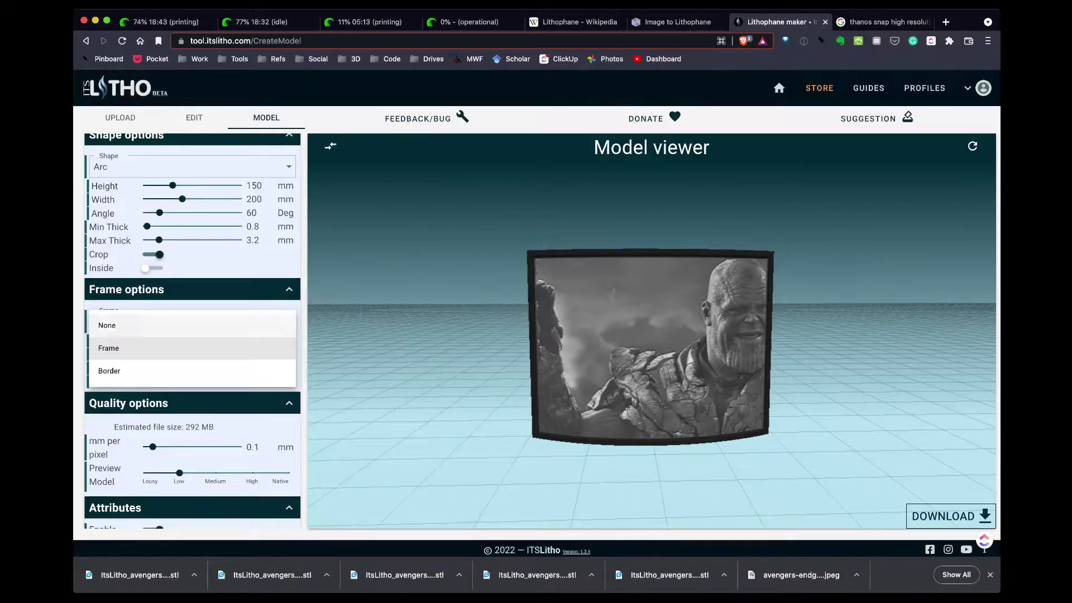
{"action": "left_click", "coordinate": [107, 325]}
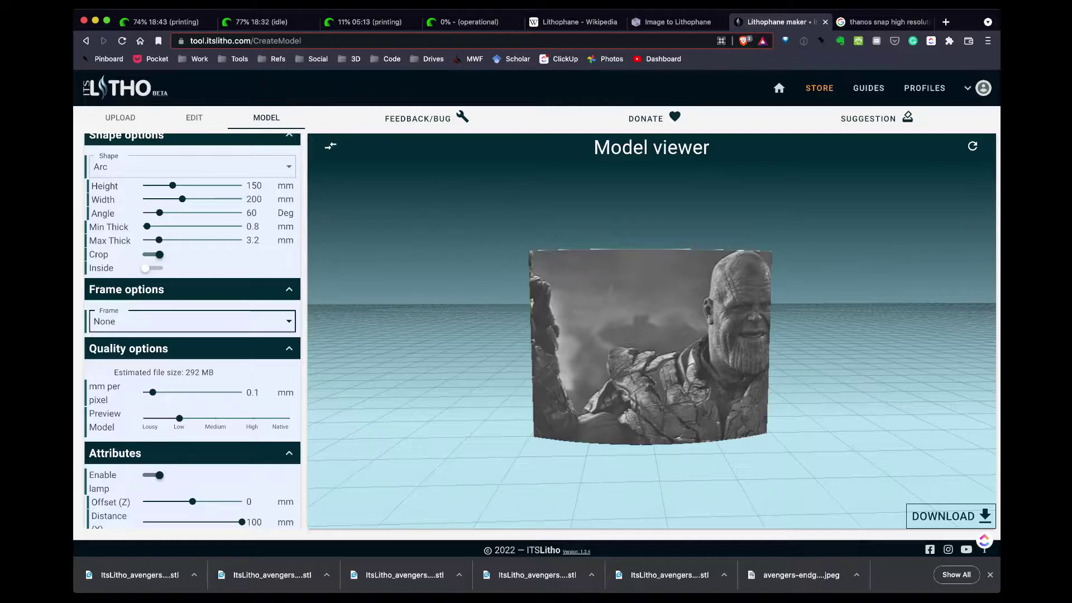
{"action": "left_click", "coordinate": [192, 321]}
{"action": "left_click", "coordinate": [107, 371]}
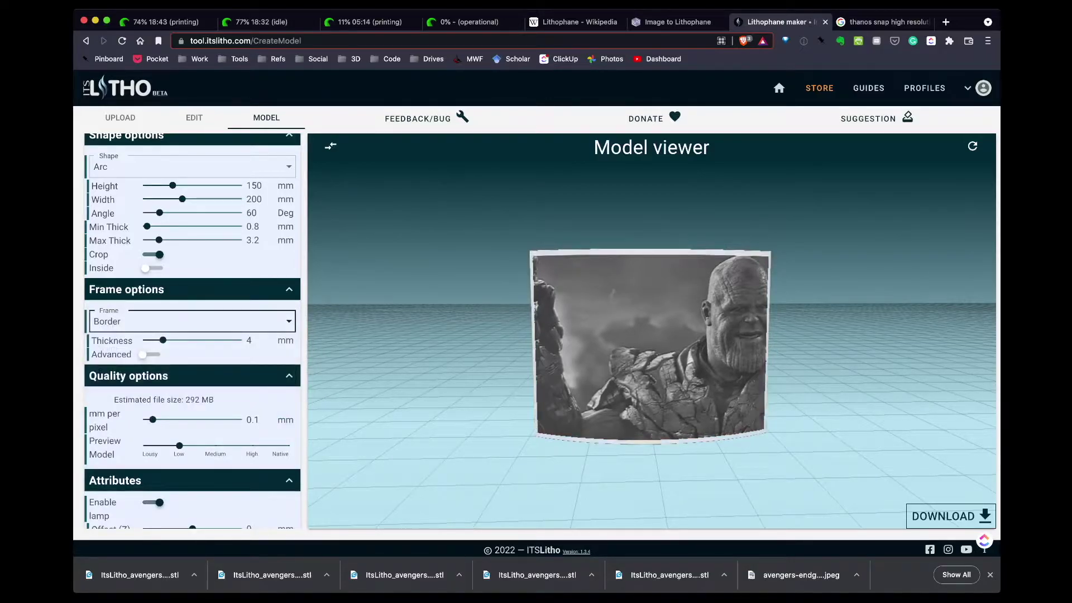
{"action": "left_click", "coordinate": [193, 321]}
{"action": "left_click", "coordinate": [107, 347]}
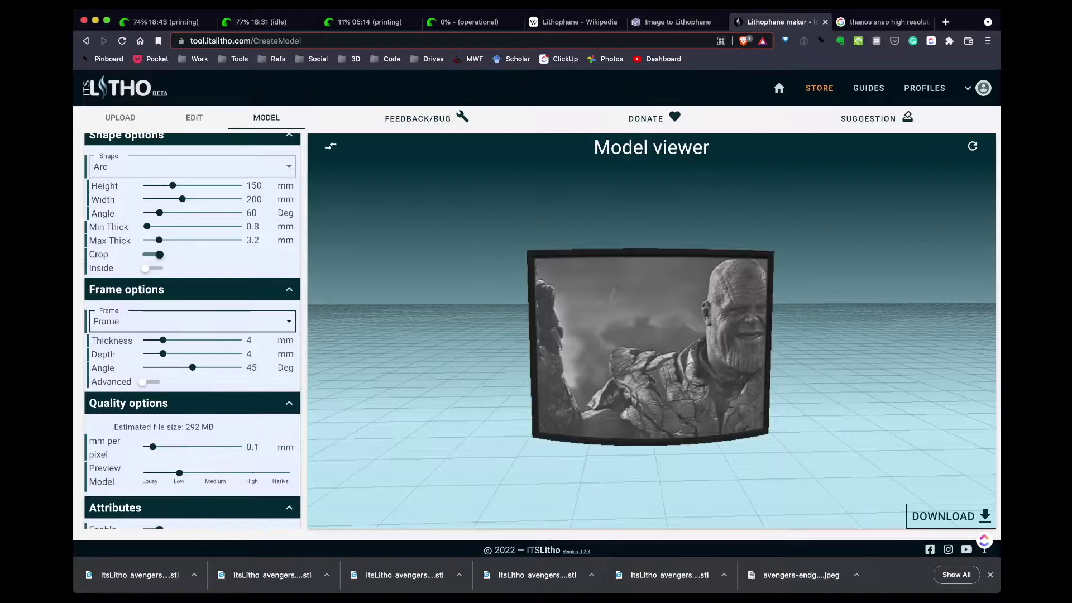
Review the arc model's quality, lamp, fitter and connector settings and the image editing settings.
{"action": "scroll", "coordinate": [192, 329], "scroll_direction": "down", "scroll_amount": 7}
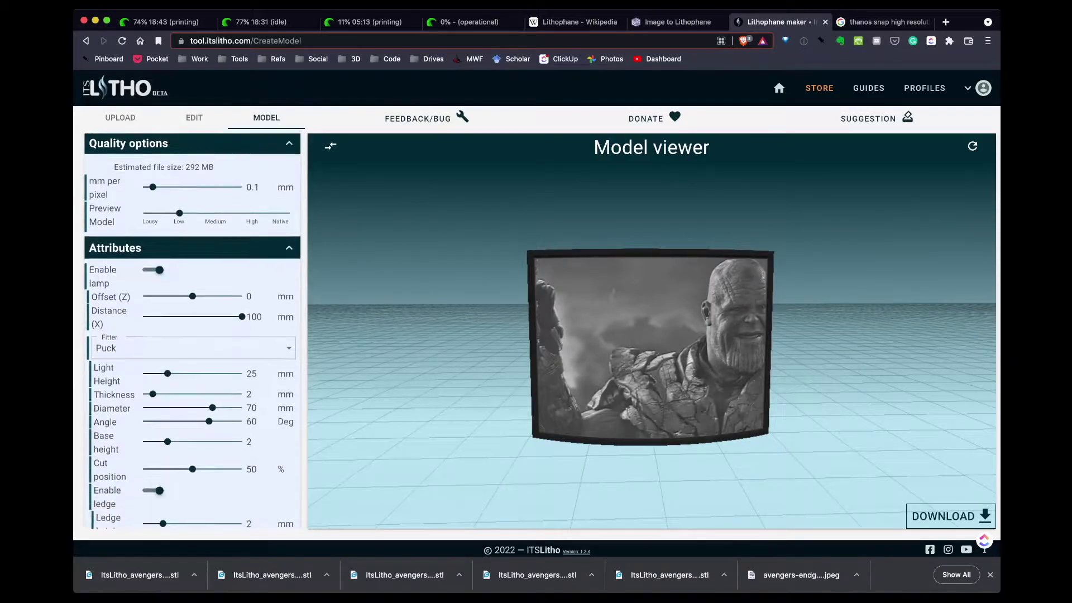
{"action": "scroll", "coordinate": [192, 329], "scroll_direction": "down", "scroll_amount": 3}
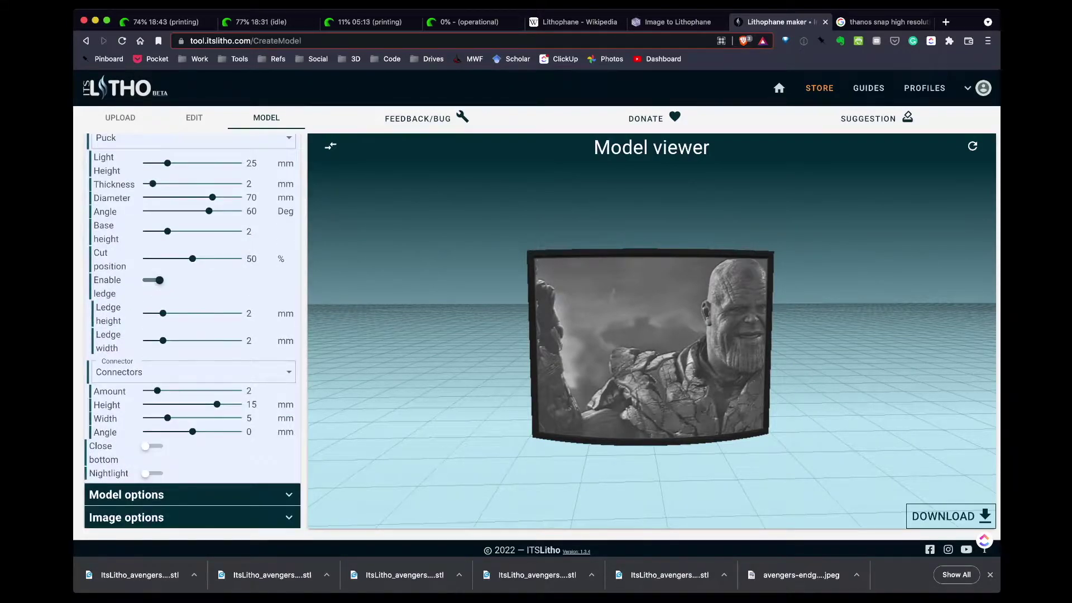
{"action": "scroll", "coordinate": [193, 330], "scroll_direction": "down", "scroll_amount": 2}
{"action": "scroll", "coordinate": [192, 329], "scroll_direction": "up", "scroll_amount": 5}
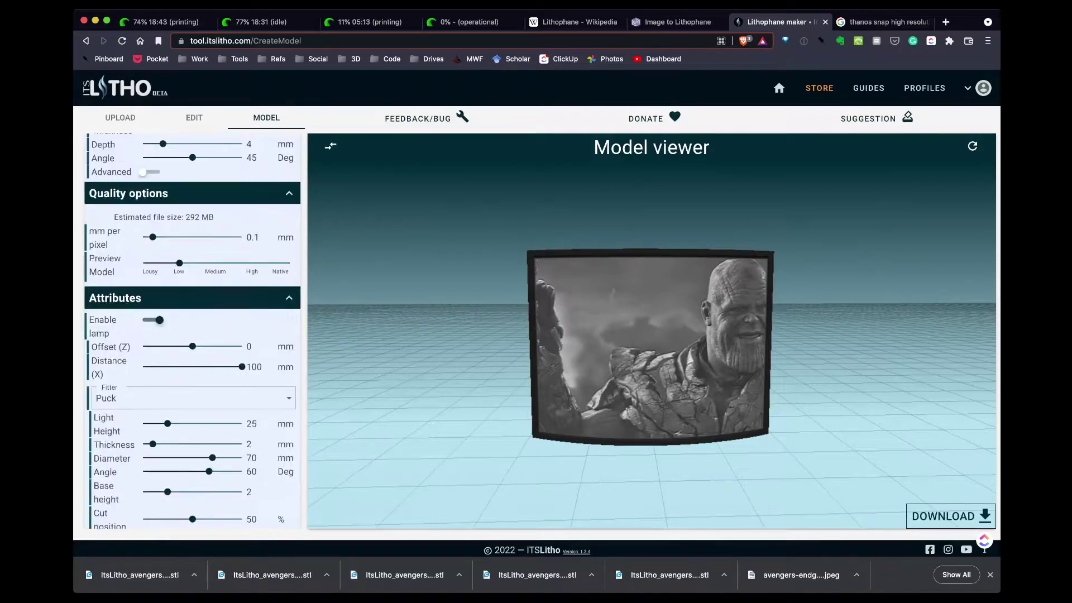
{"action": "left_click", "coordinate": [194, 118]}
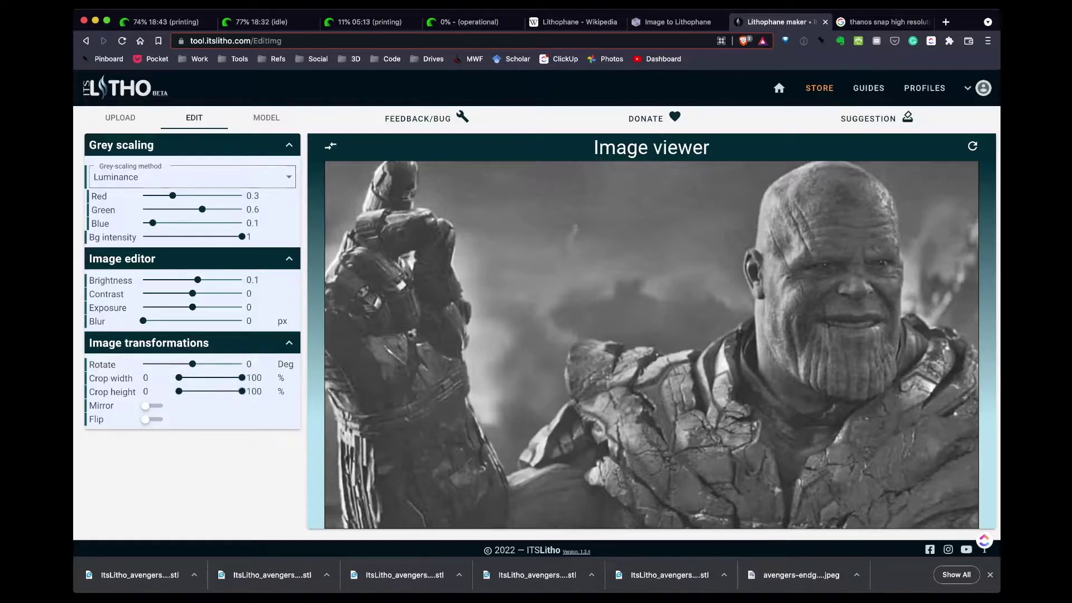
Return to the model settings and turn off cropping for the arc lithophane.
{"action": "left_click", "coordinate": [266, 118]}
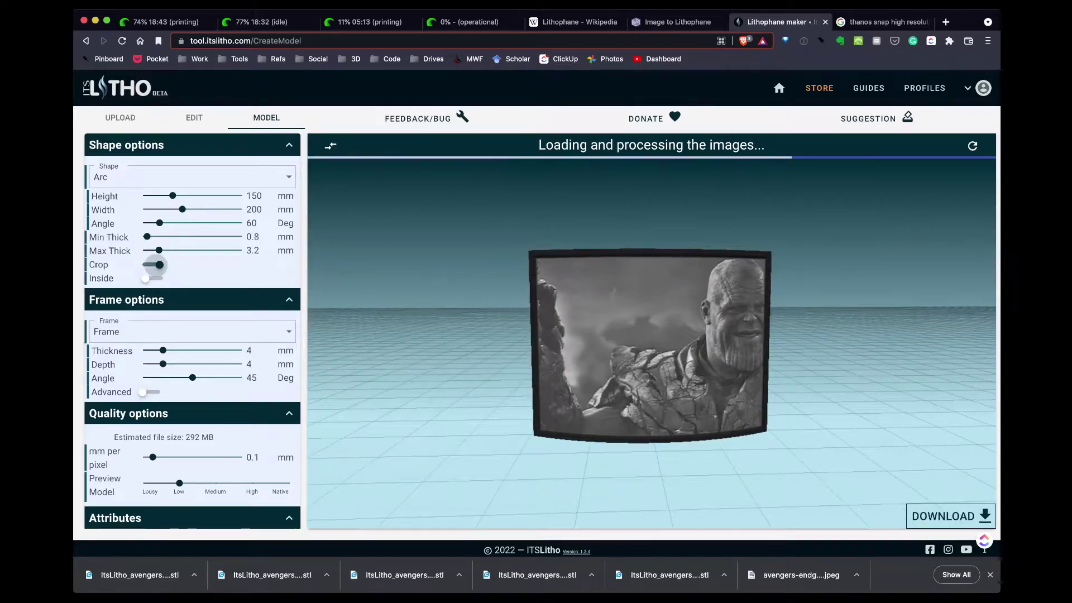
{"action": "left_click", "coordinate": [155, 265]}
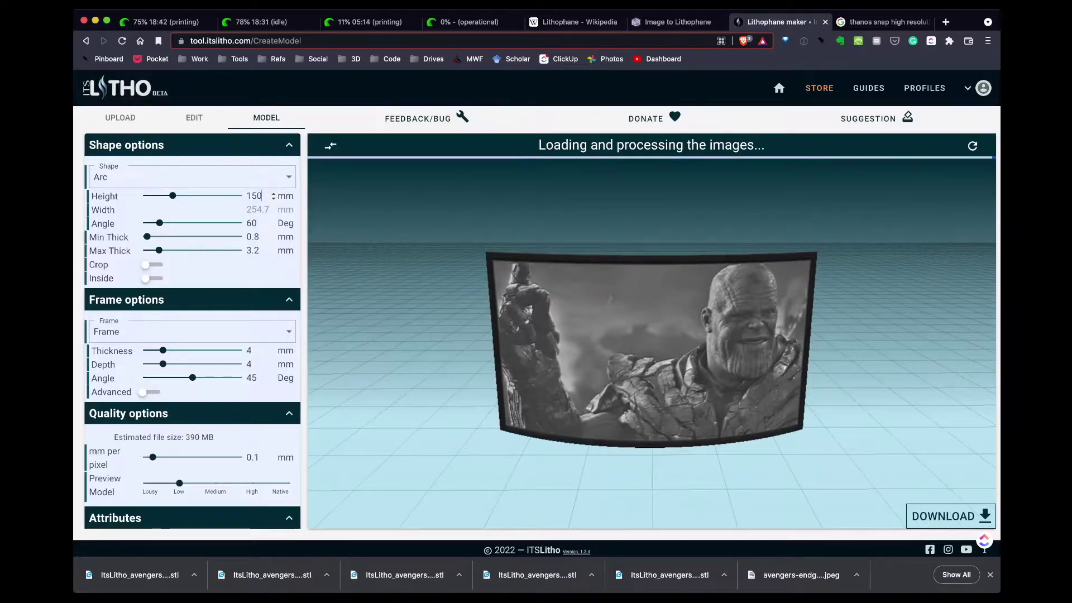
Set the arc lithophane's height to 100 mm.
{"action": "left_click", "coordinate": [256, 195]}
{"action": "key", "text": "BackSpace"}
{"action": "key", "text": "BackSpace"}
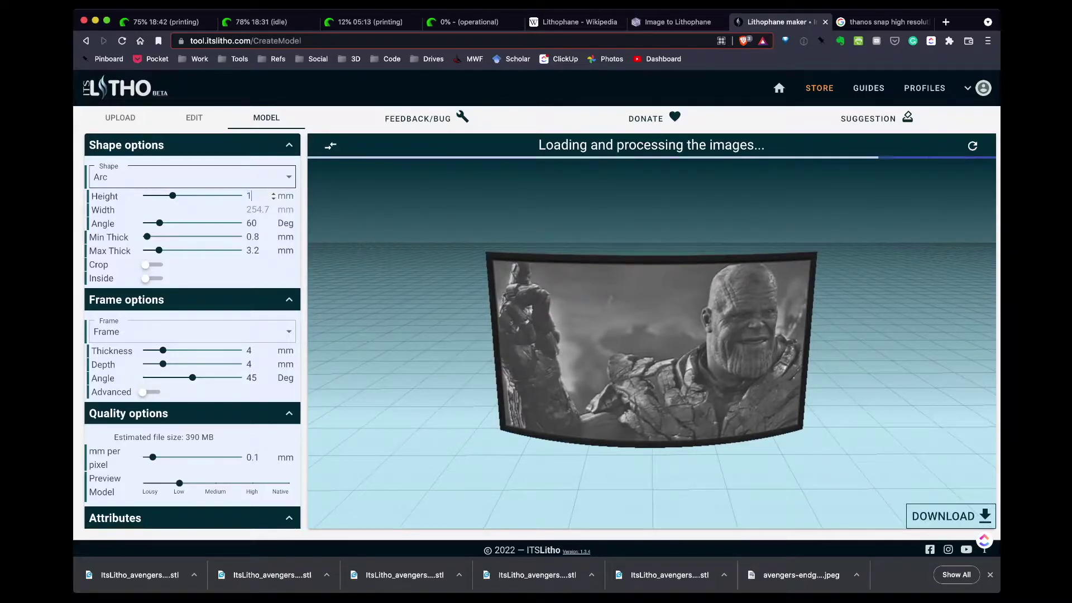
{"action": "type", "text": "00"}
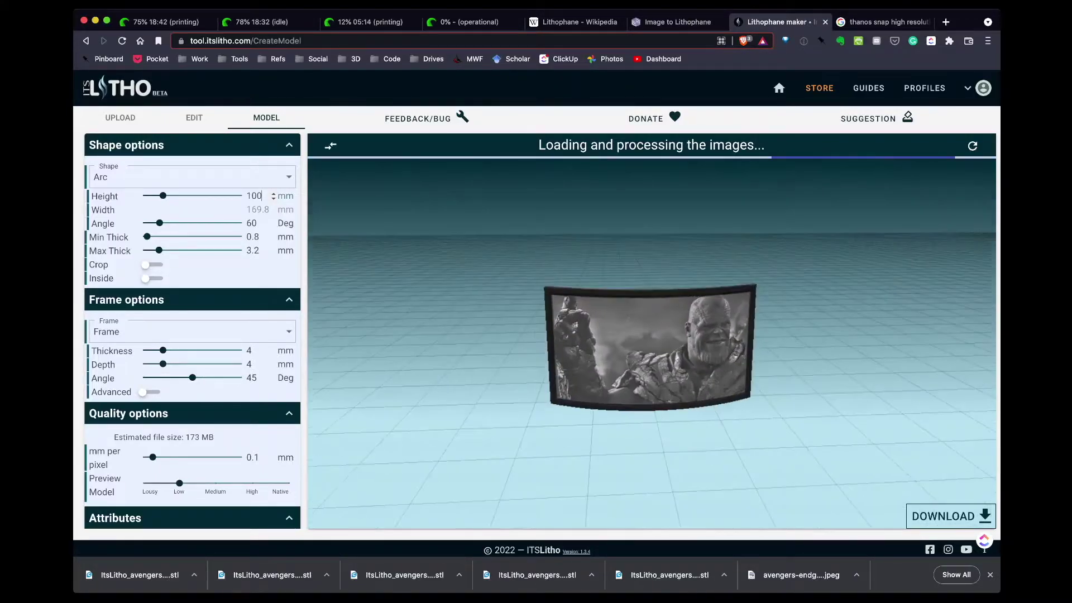
Try the arc lithophane with the lamp fitter set to None and the lamp disabled.
{"action": "scroll", "coordinate": [193, 335], "scroll_direction": "down", "scroll_amount": 3}
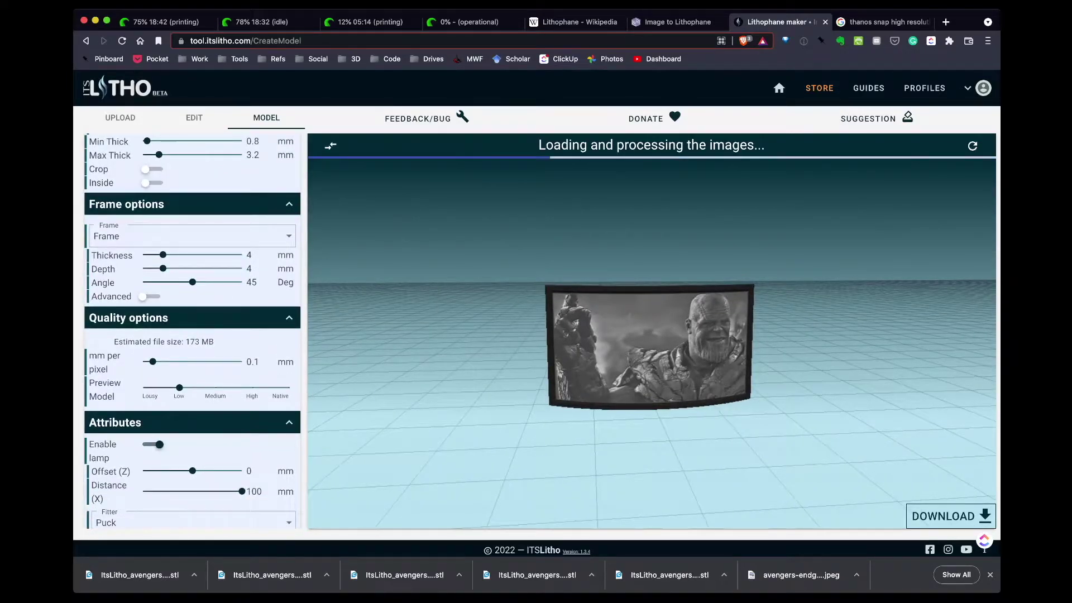
{"action": "scroll", "coordinate": [193, 336], "scroll_direction": "down", "scroll_amount": 3}
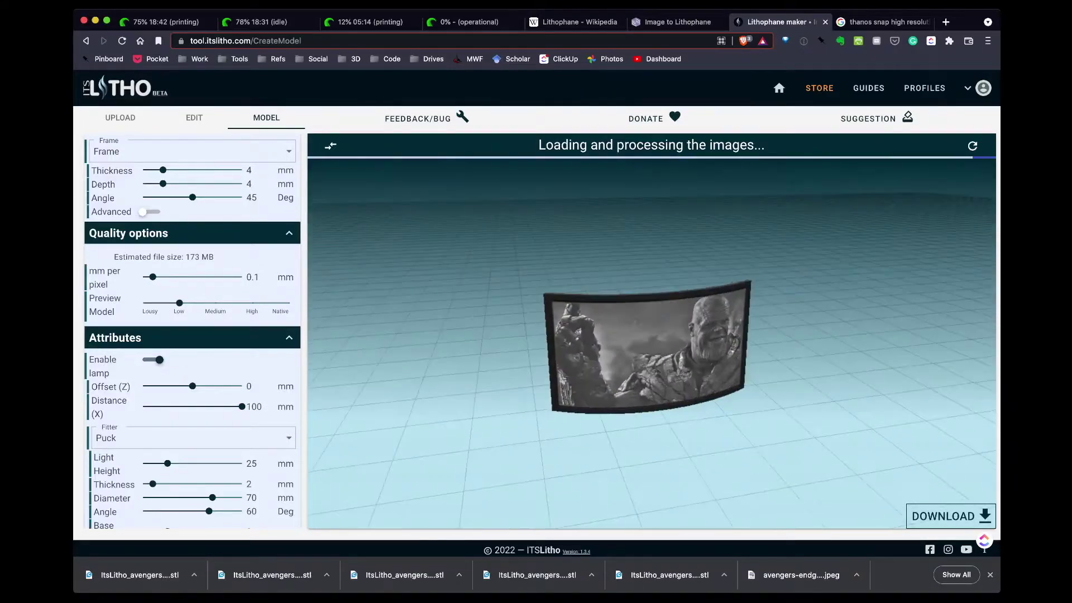
{"action": "scroll", "coordinate": [193, 329], "scroll_direction": "down", "scroll_amount": 5}
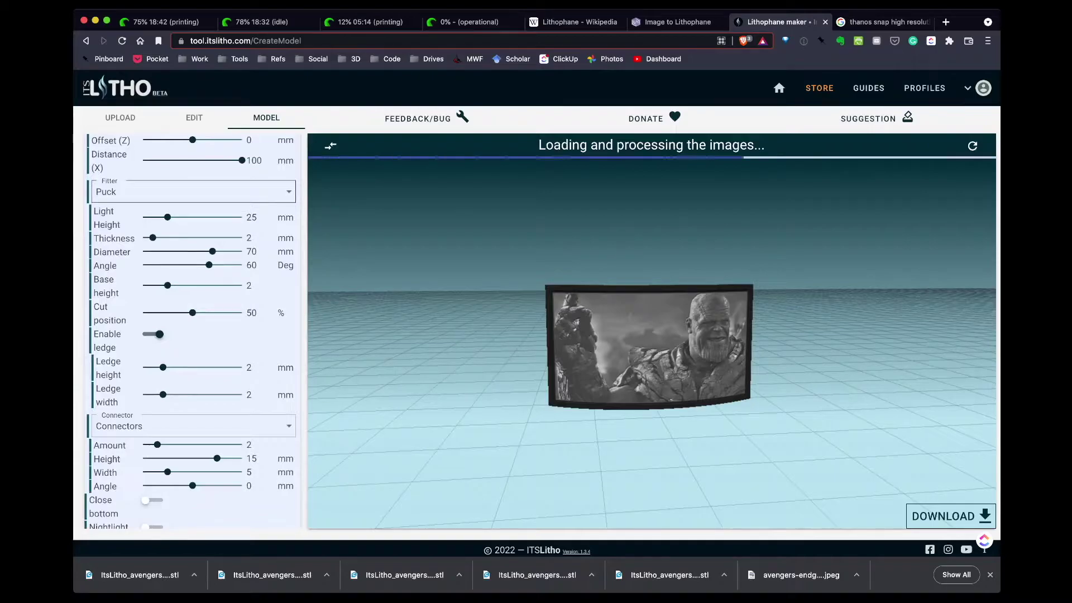
{"action": "left_click", "coordinate": [190, 192]}
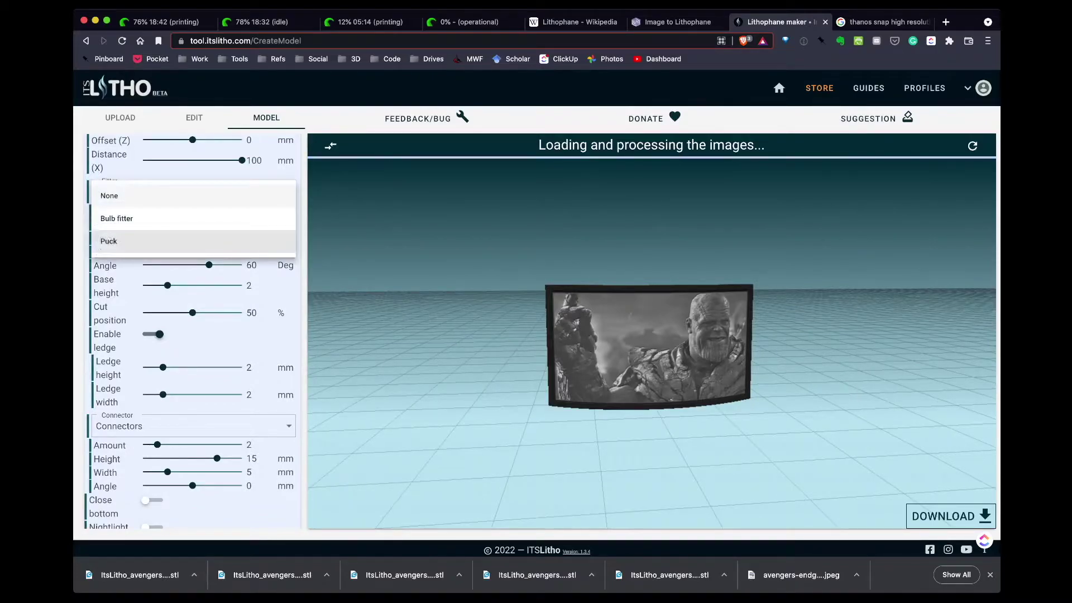
{"action": "left_click", "coordinate": [110, 195]}
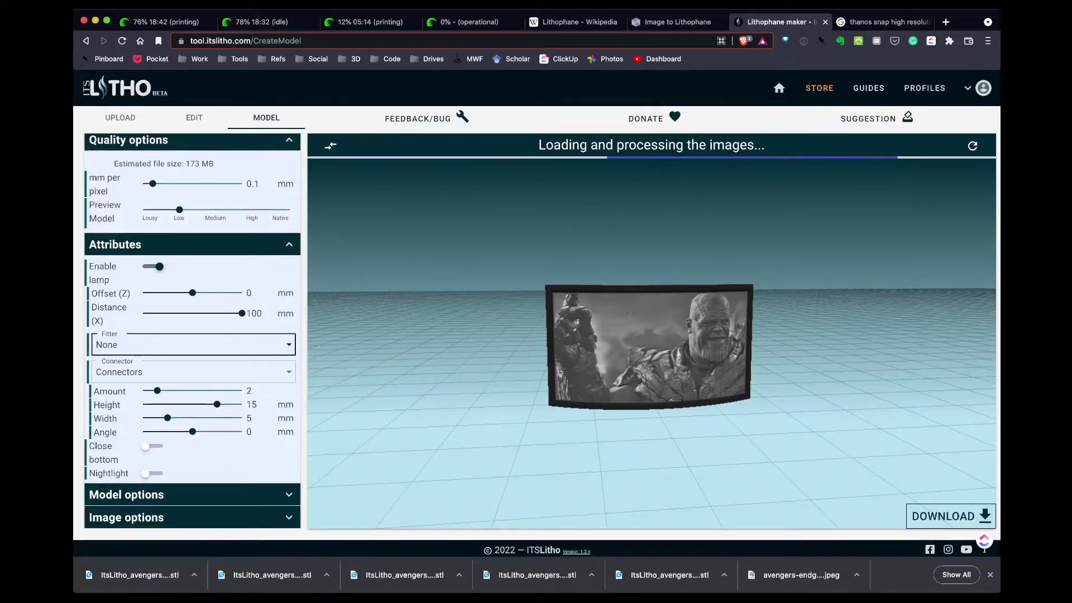
{"action": "left_click", "coordinate": [156, 267]}
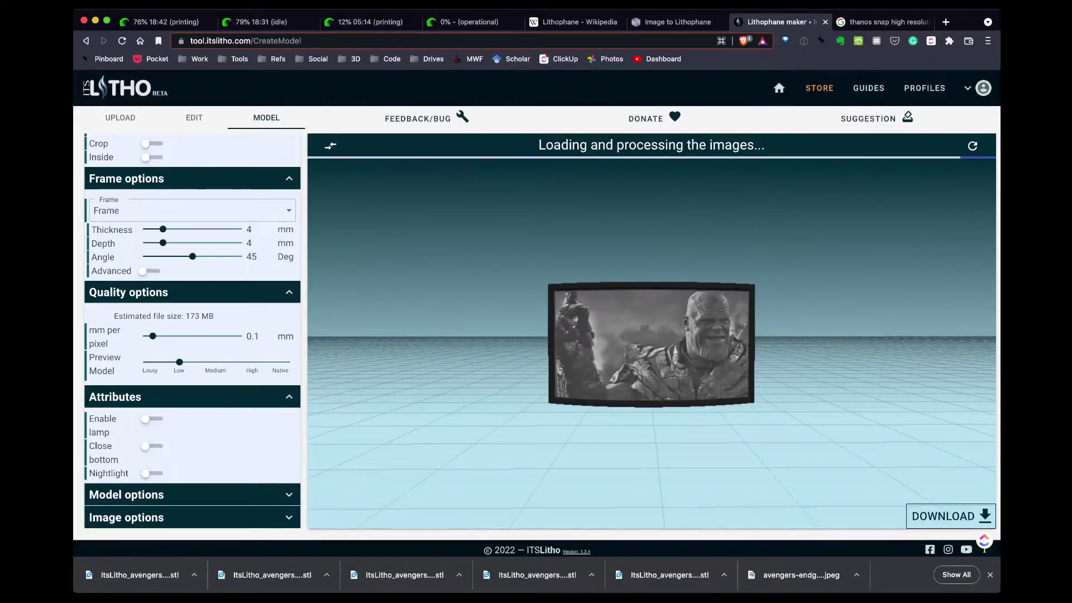
Re-enable the lamp and set its fitter back to Puck.
{"action": "scroll", "coordinate": [193, 330], "scroll_direction": "up", "scroll_amount": 1}
{"action": "scroll", "coordinate": [192, 329], "scroll_direction": "down", "scroll_amount": 1}
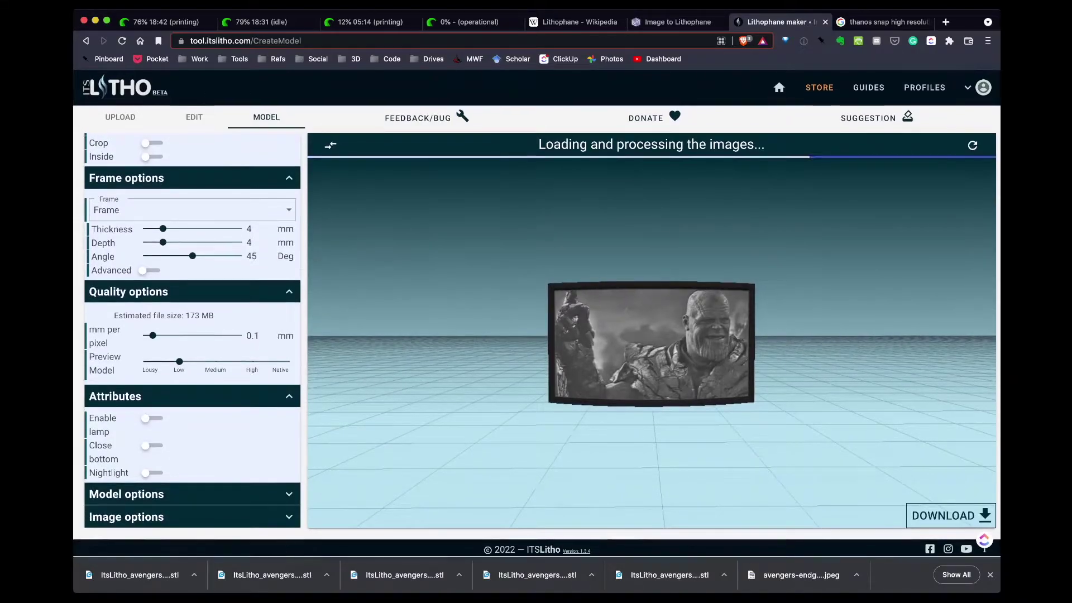
{"action": "left_click", "coordinate": [154, 419]}
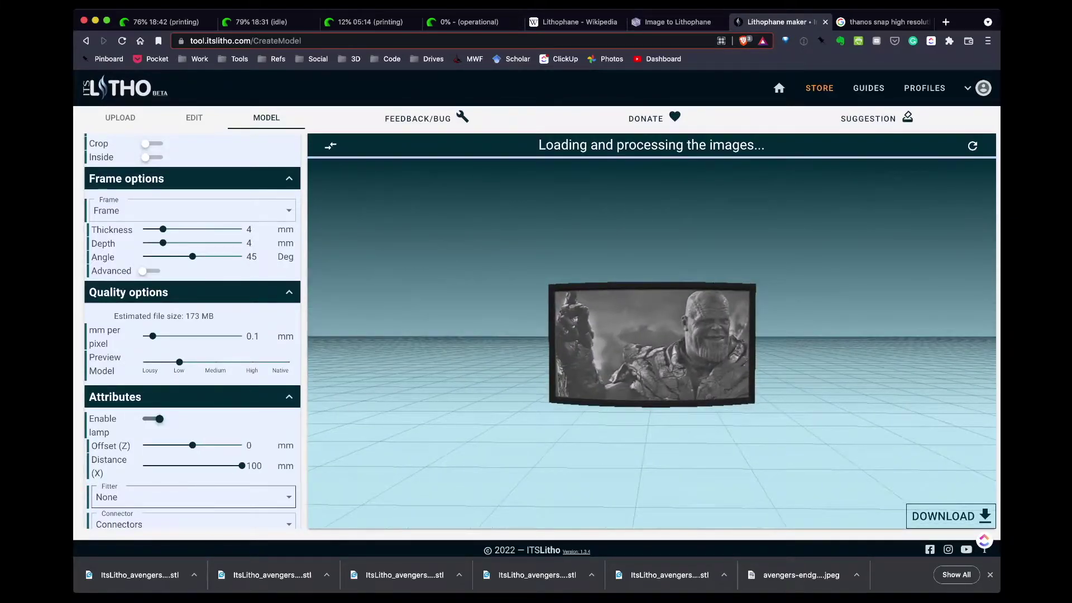
{"action": "scroll", "coordinate": [193, 330], "scroll_direction": "down", "scroll_amount": 2}
{"action": "left_click", "coordinate": [190, 430]}
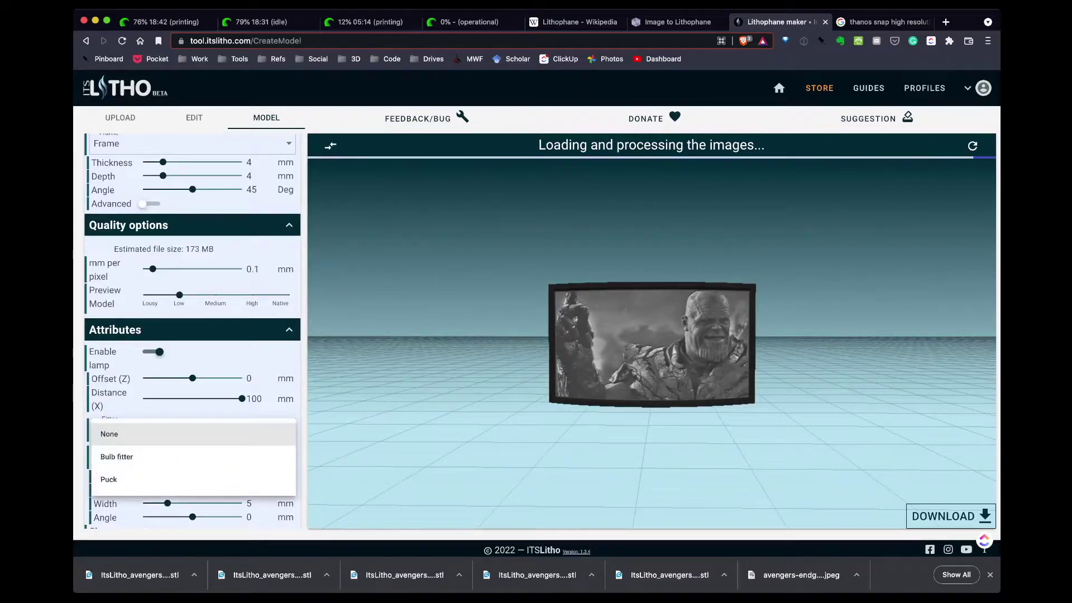
{"action": "left_click", "coordinate": [109, 479]}
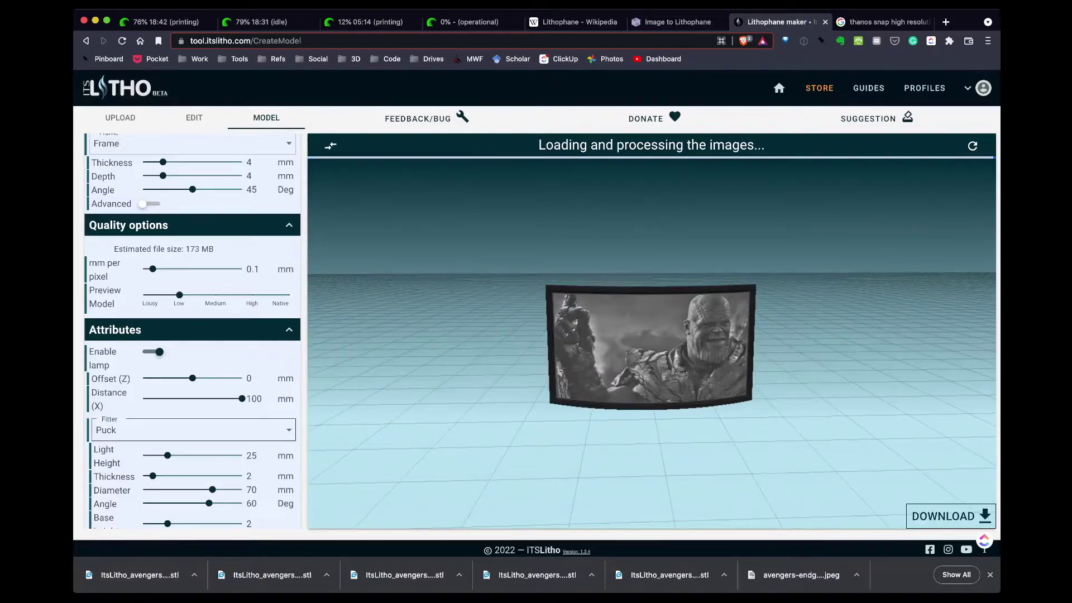
Review the model and image options and download the combined lithophane + attribute model.
{"action": "scroll", "coordinate": [192, 329], "scroll_direction": "down", "scroll_amount": 5}
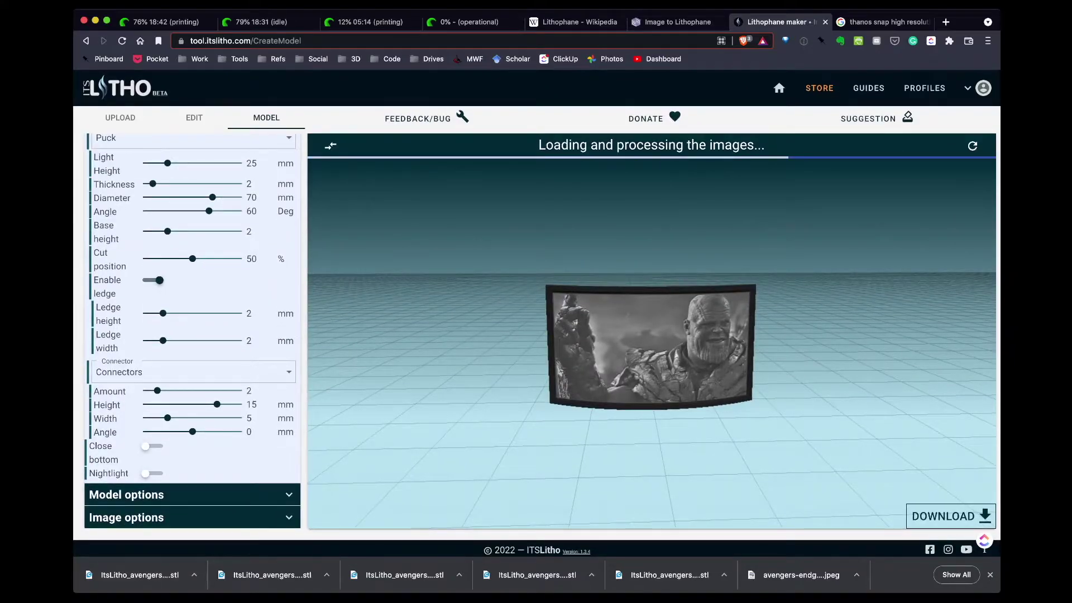
{"action": "left_click", "coordinate": [127, 495]}
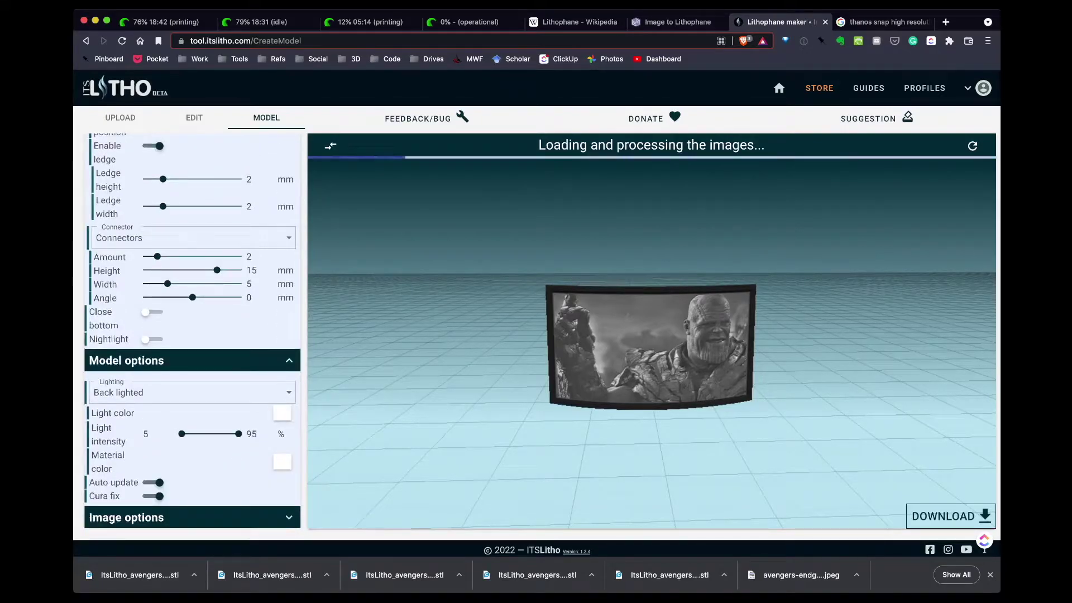
{"action": "left_click", "coordinate": [126, 517]}
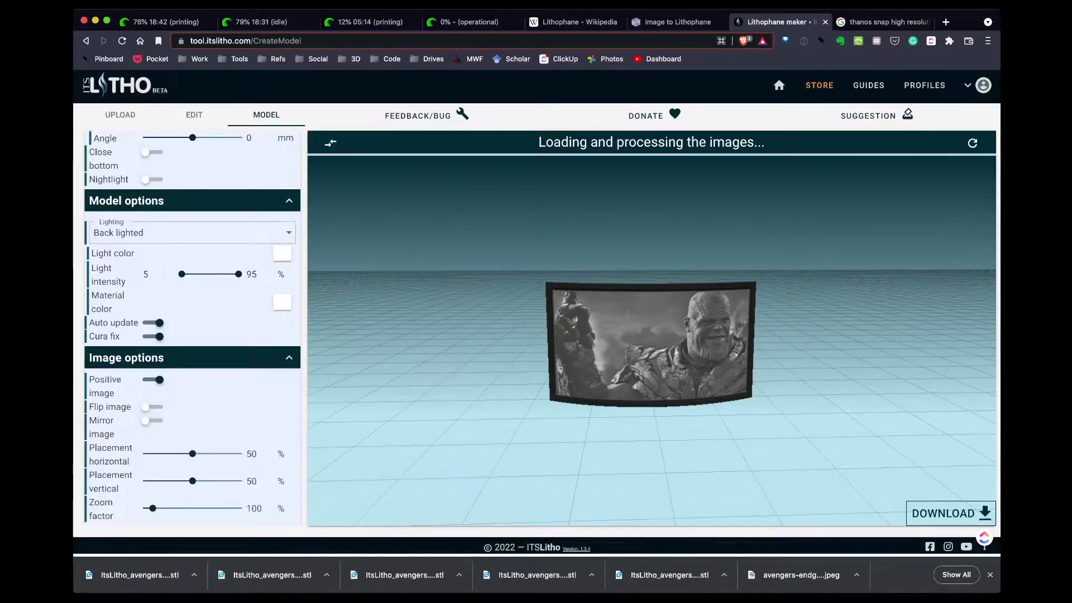
{"action": "scroll", "coordinate": [193, 329], "scroll_direction": "up", "scroll_amount": 10}
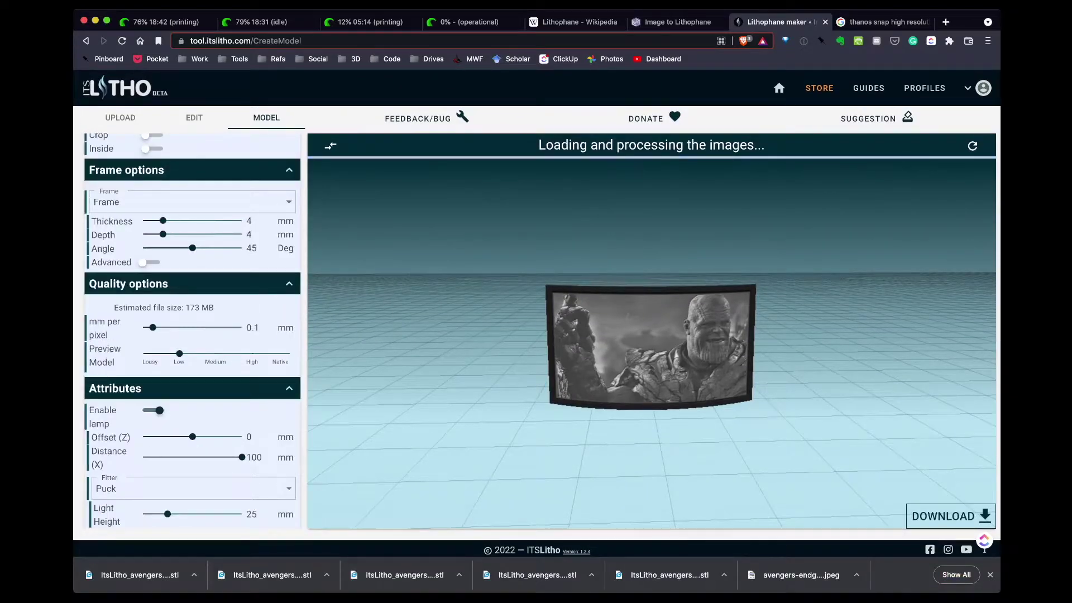
{"action": "left_click", "coordinate": [950, 515]}
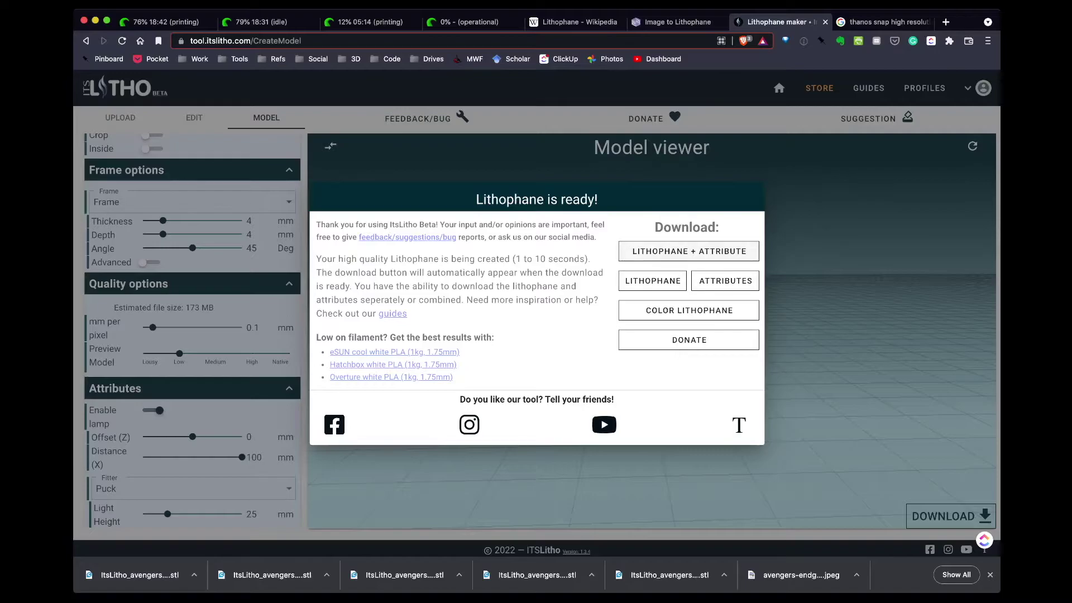
{"action": "left_click", "coordinate": [695, 251]}
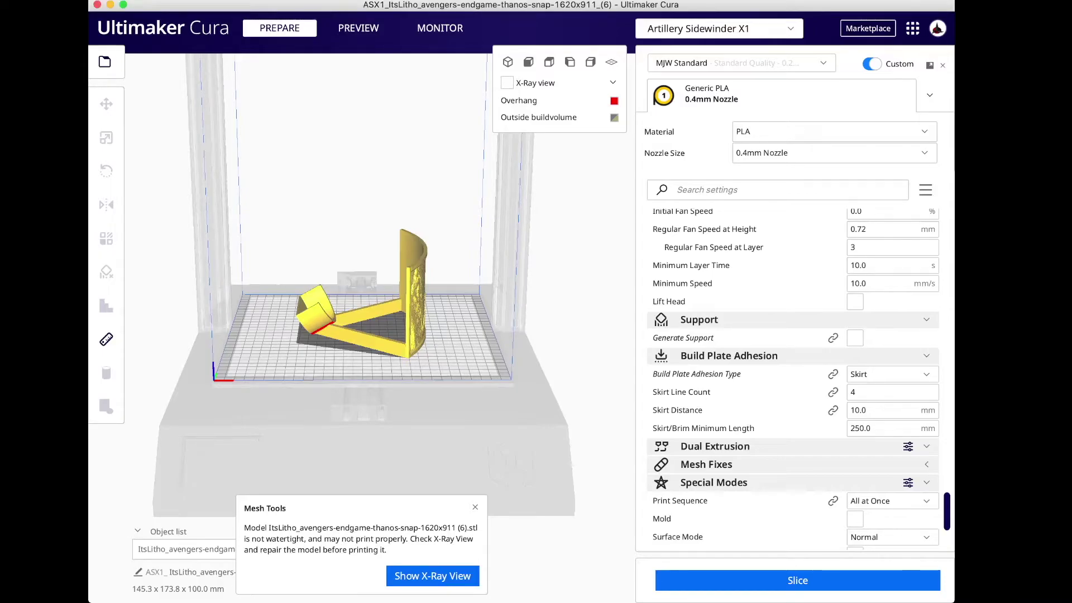
Switch to Ultimaker Cura, delete the combined lithophane and lamp holder model, and select the separate lamp holder model.
{"action": "left_click", "coordinate": [358, 330]}
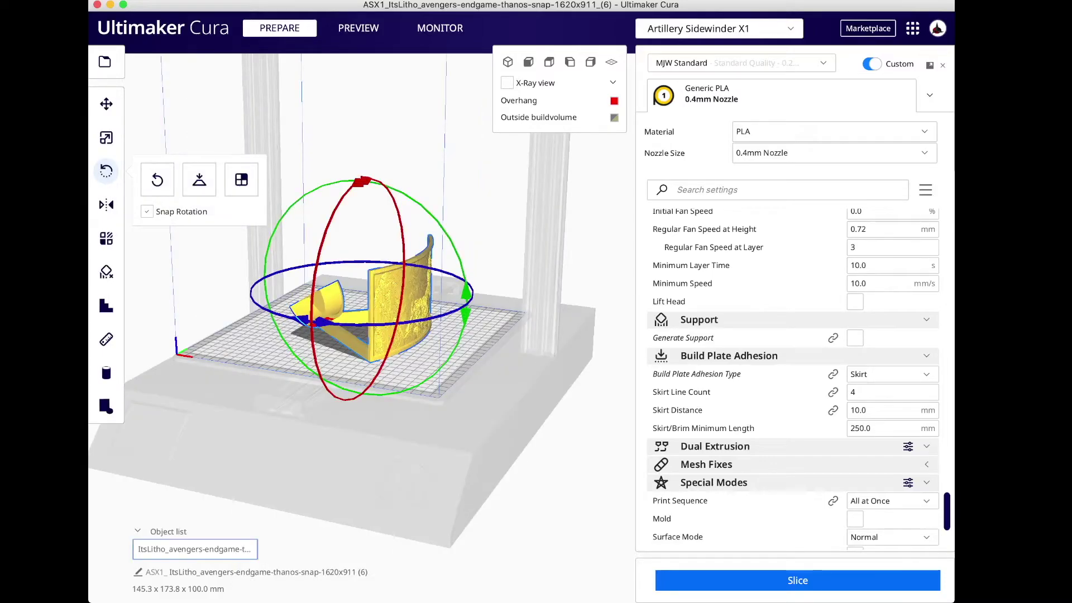
{"action": "key", "text": "Escape"}
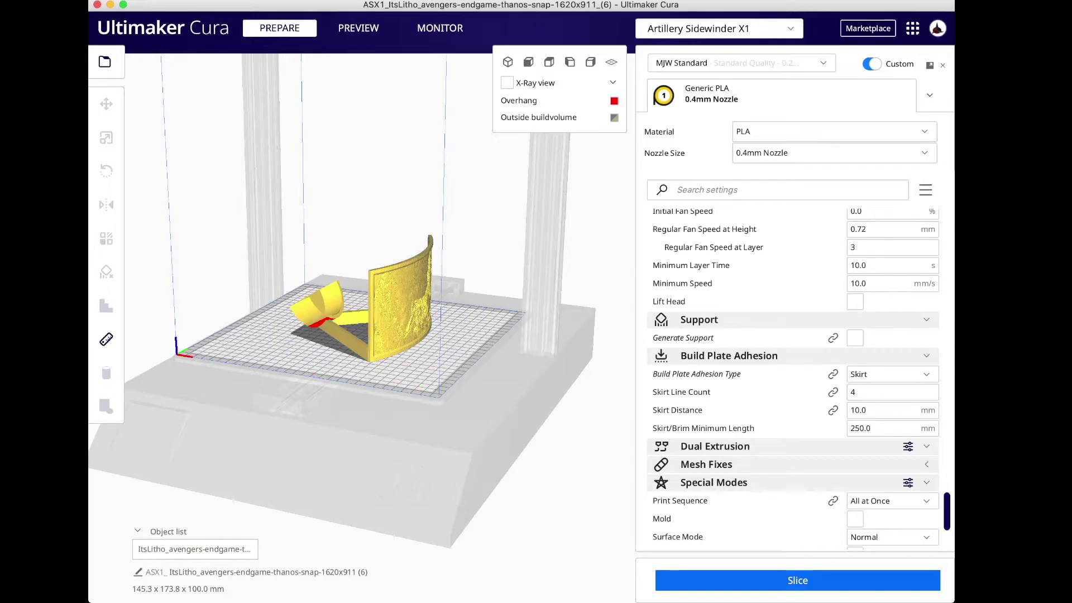
{"action": "key", "text": "ctrl+a"}
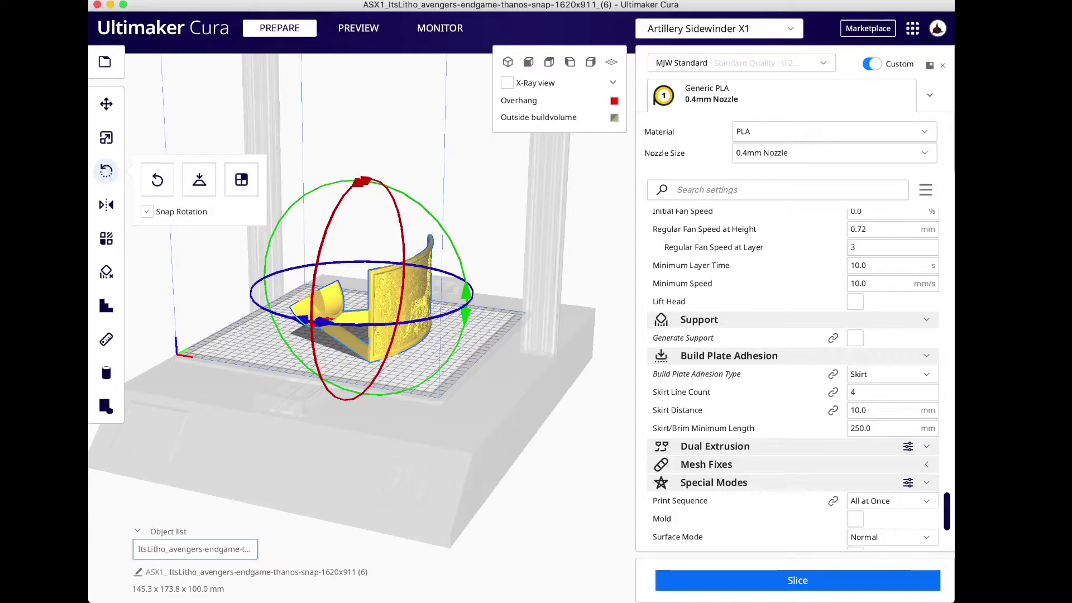
{"action": "key", "text": "Delete"}
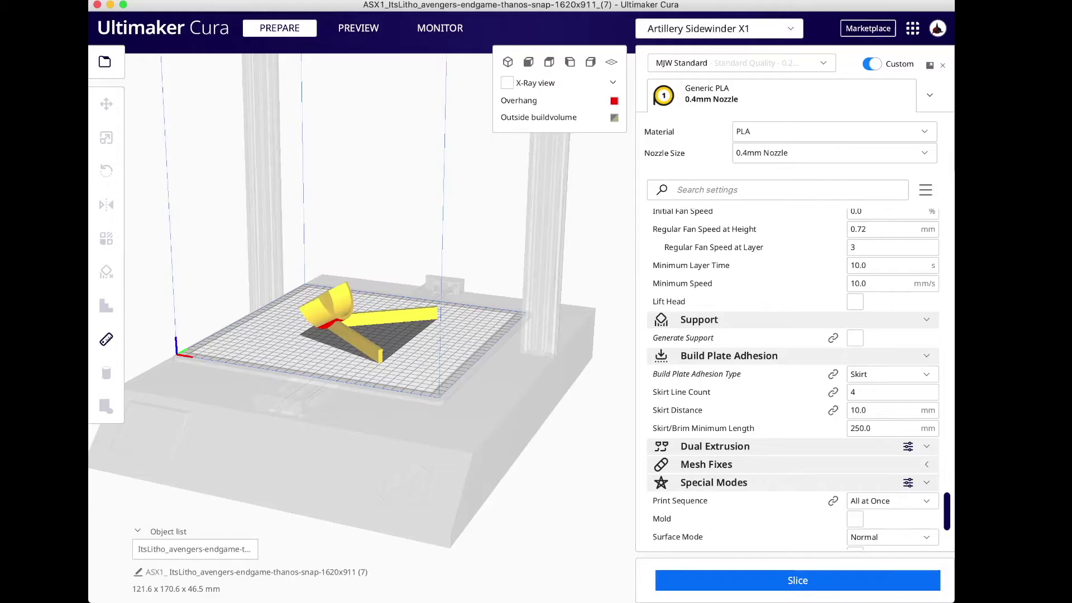
{"action": "left_click", "coordinate": [362, 321]}
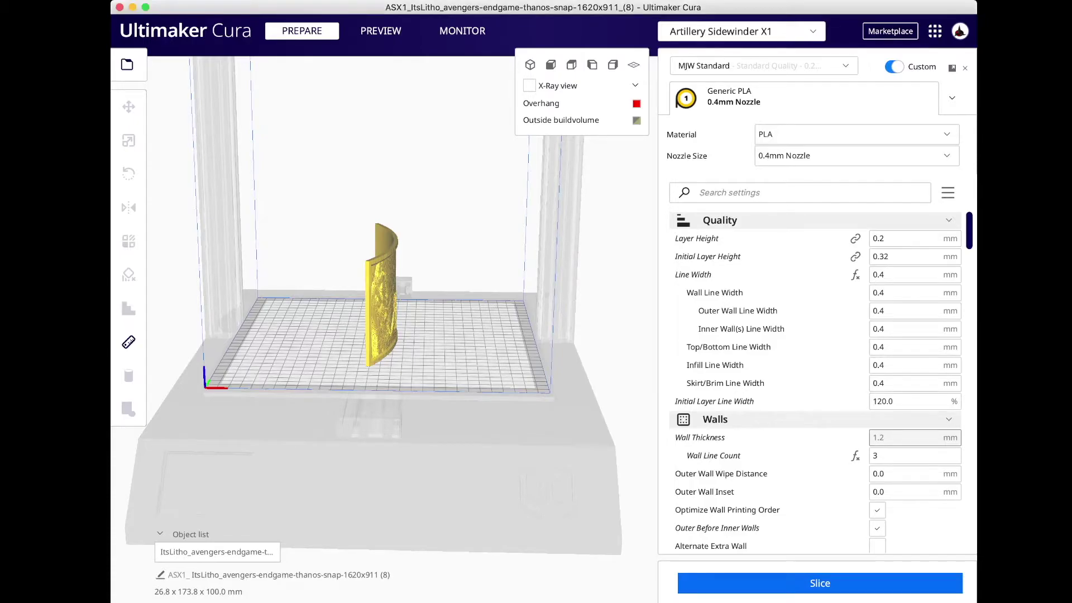
Rotate the standalone lithophane 90° about the vertical axis so it spans the width of the build plate.
{"action": "key", "text": "super+a"}
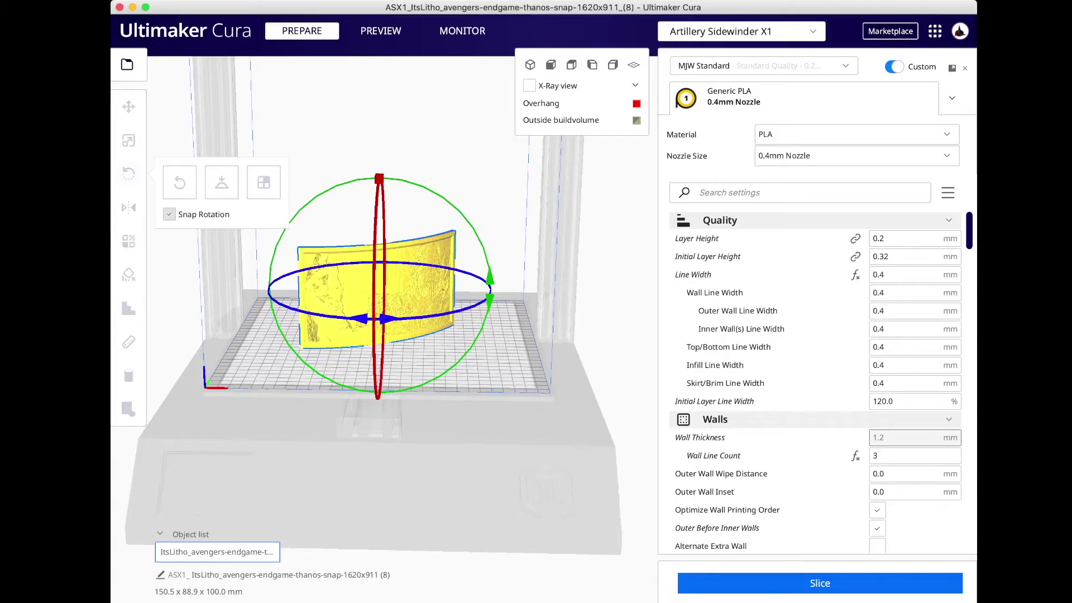
{"action": "left_click_drag", "start_coordinate": [391, 385], "coordinate": [354, 362]}
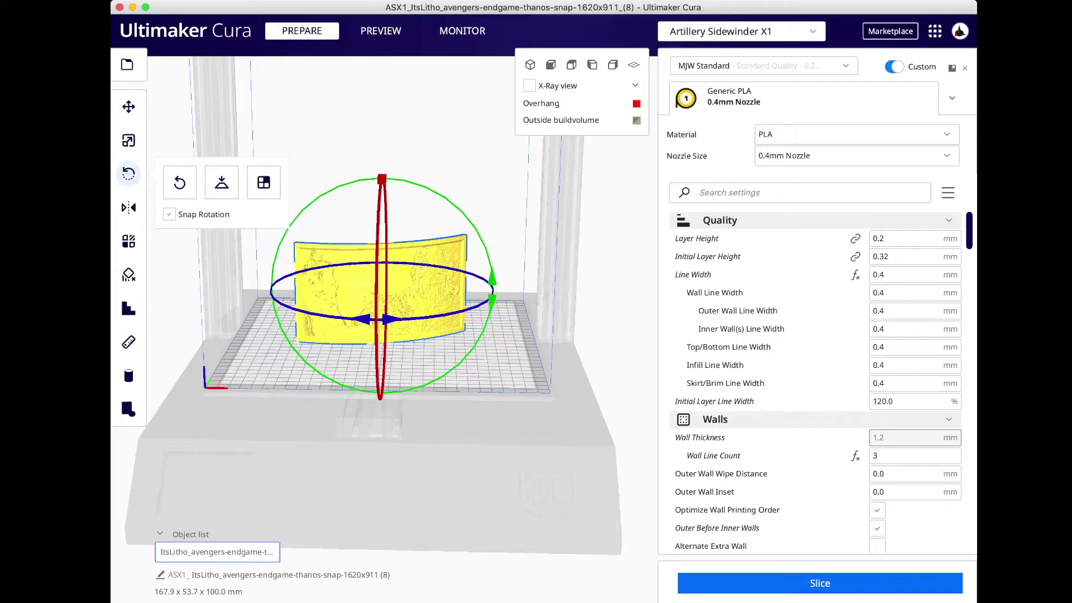
{"action": "key", "text": "Escape"}
{"action": "key", "text": "Up"}
{"action": "key", "text": "Up"}
{"action": "key", "text": "Up"}
{"action": "key", "text": "Up"}
{"action": "key", "text": "Up"}
{"action": "key", "text": "Up"}
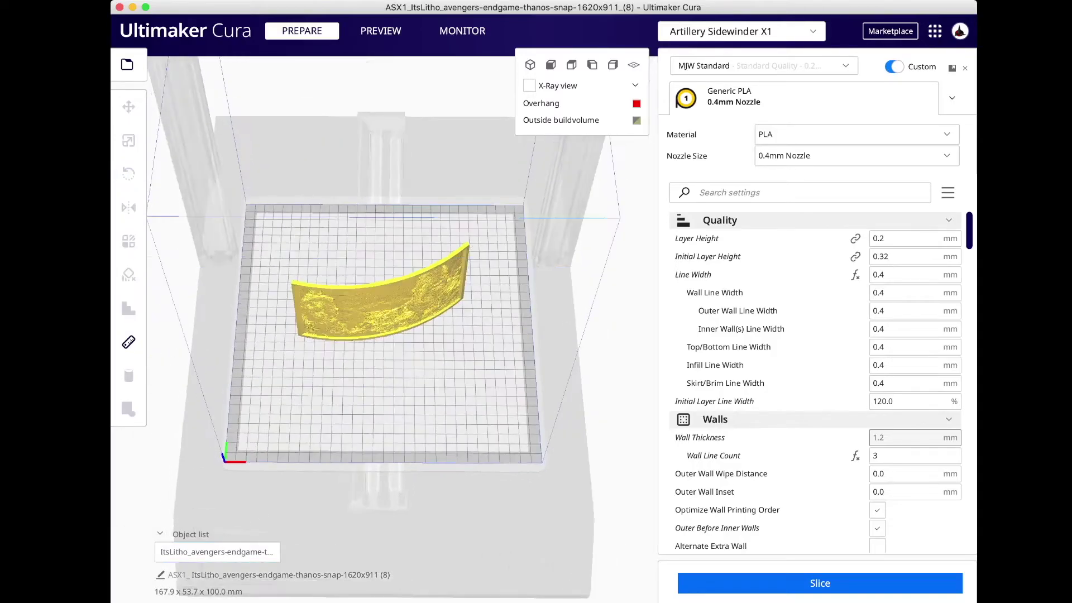
{"action": "key", "text": "super+a"}
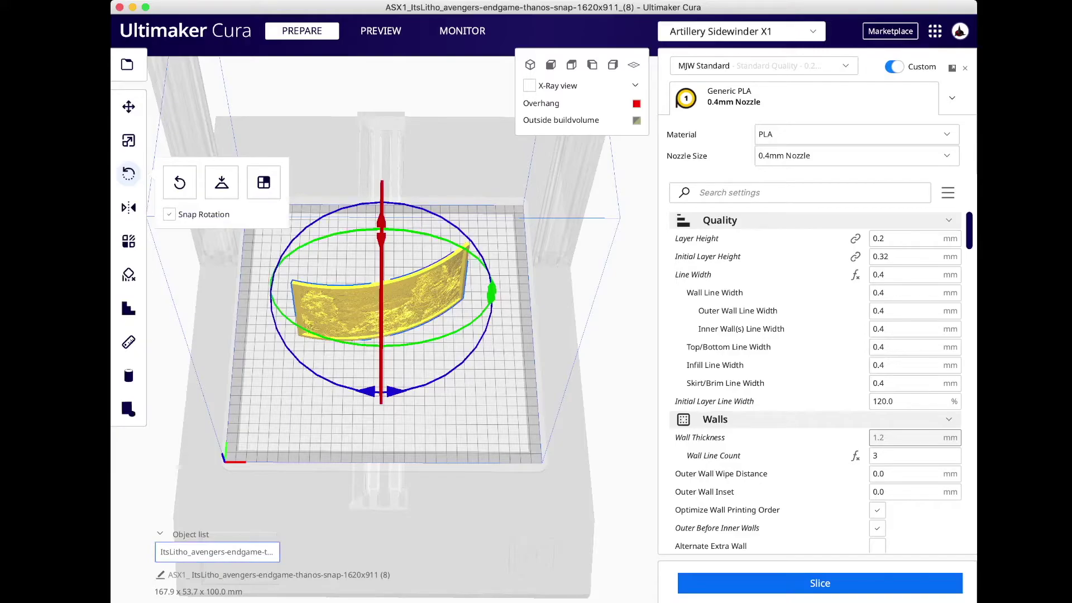
{"action": "key", "text": "Escape"}
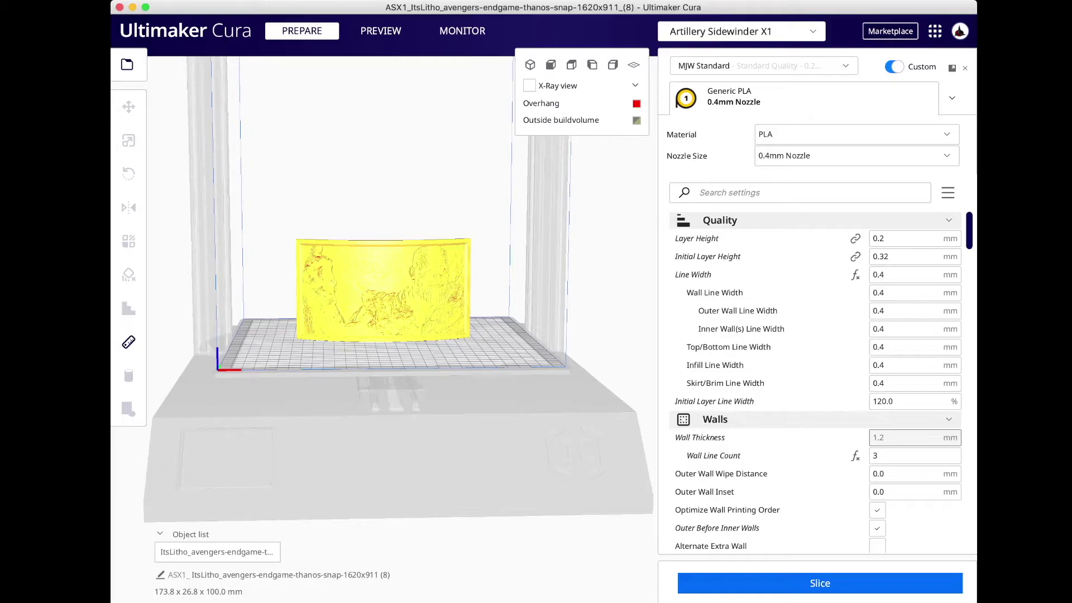
{"action": "scroll", "coordinate": [383, 289], "scroll_direction": "down", "scroll_amount": 1}
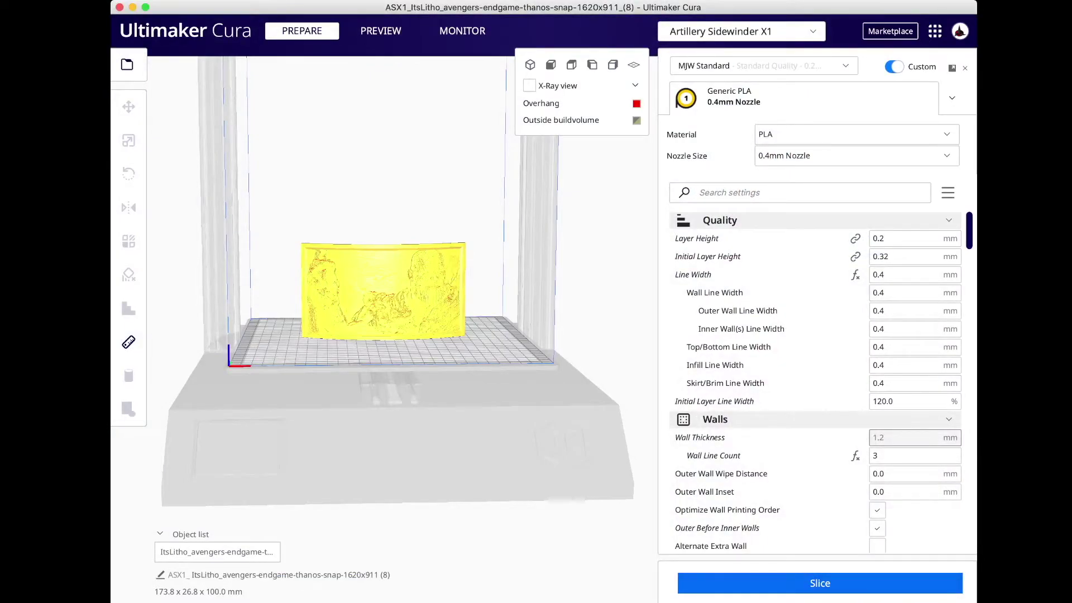
{"action": "left_click", "coordinate": [383, 290]}
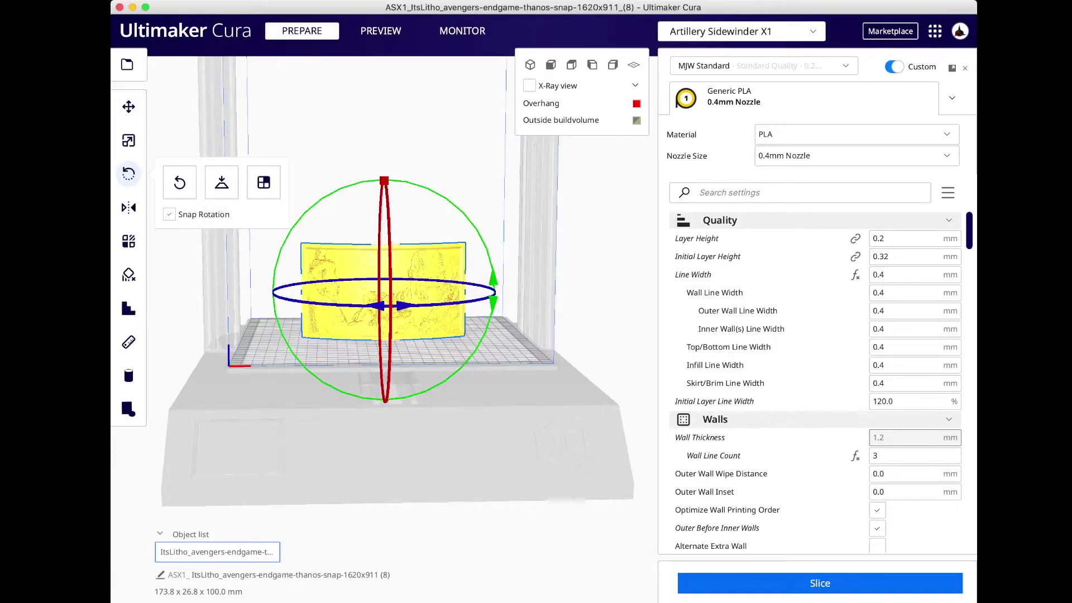
{"action": "key", "text": "Escape"}
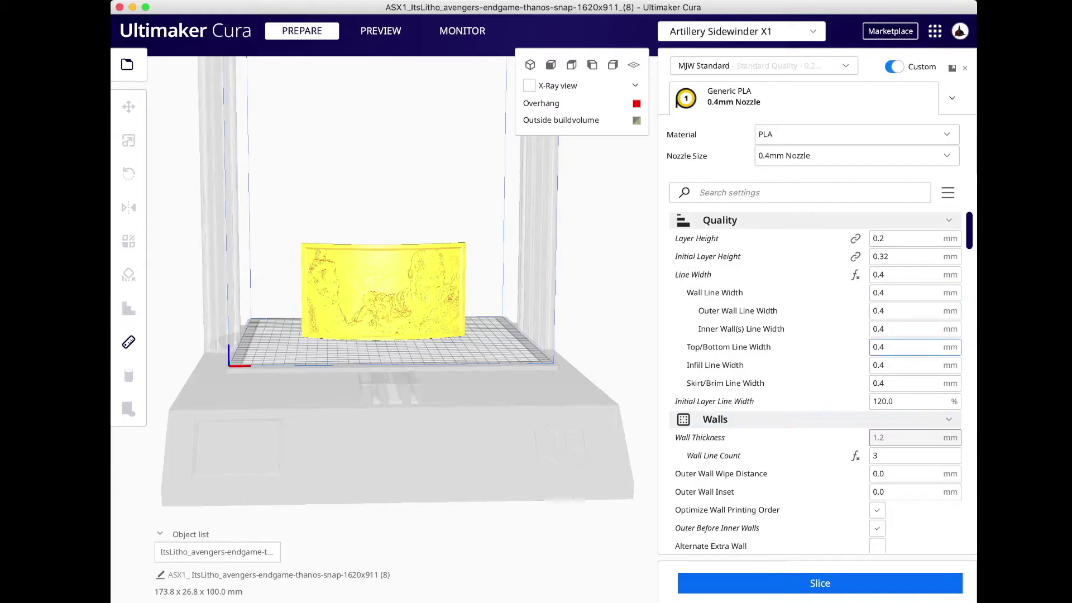
Set the layer height for the lithophane print to 0.1 mm.
{"action": "mouse_move", "coordinate": [905, 256]}
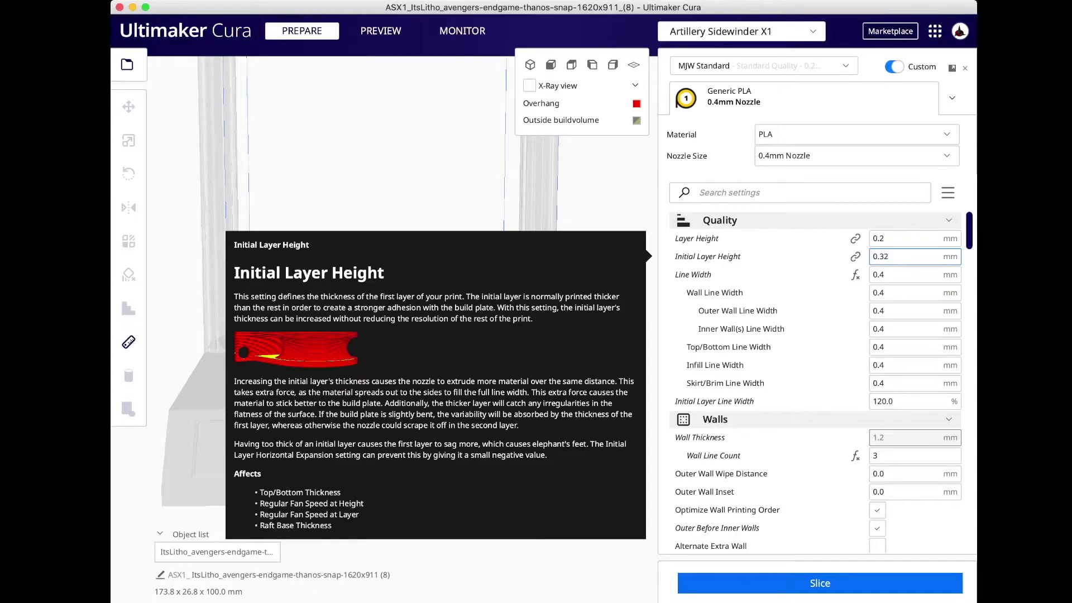
{"action": "left_click", "coordinate": [885, 239]}
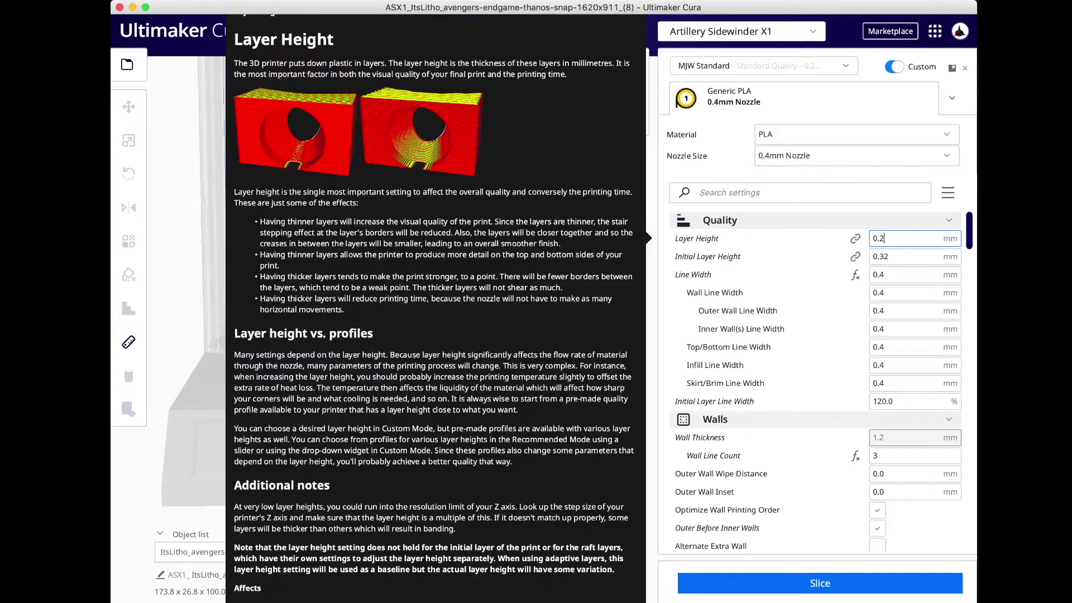
{"action": "key", "text": "BackSpace"}
{"action": "type", "text": "1"}
{"action": "key", "text": "Tab"}
{"action": "key", "text": "Tab"}
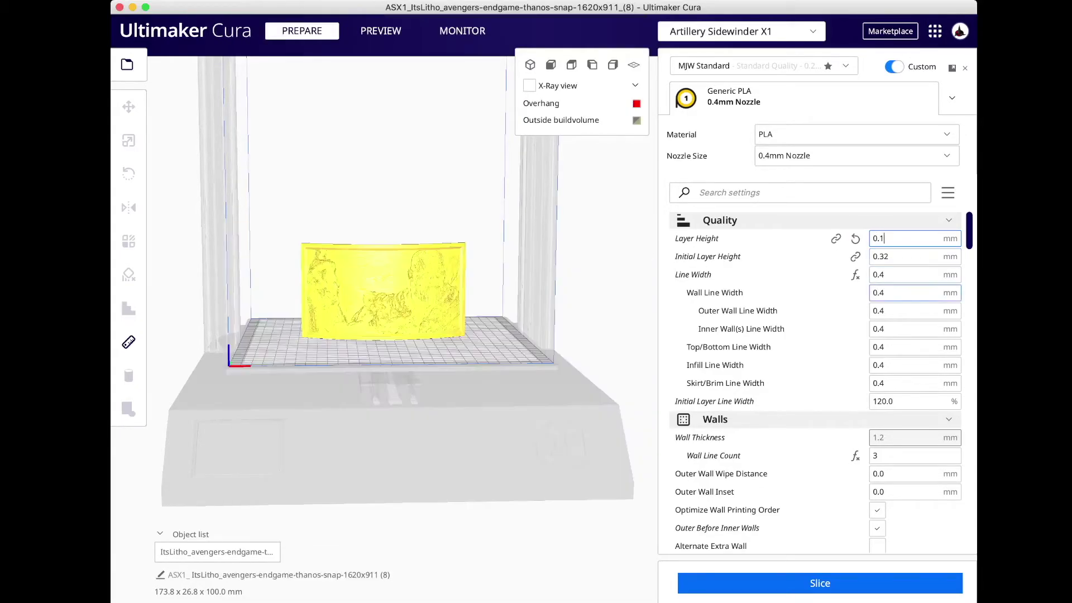
{"action": "key", "text": "Tab"}
{"action": "key", "text": "Tab"}
{"action": "key", "text": "Tab"}
{"action": "key", "text": "Tab"}
{"action": "key", "text": "Tab"}
{"action": "key", "text": "Tab"}
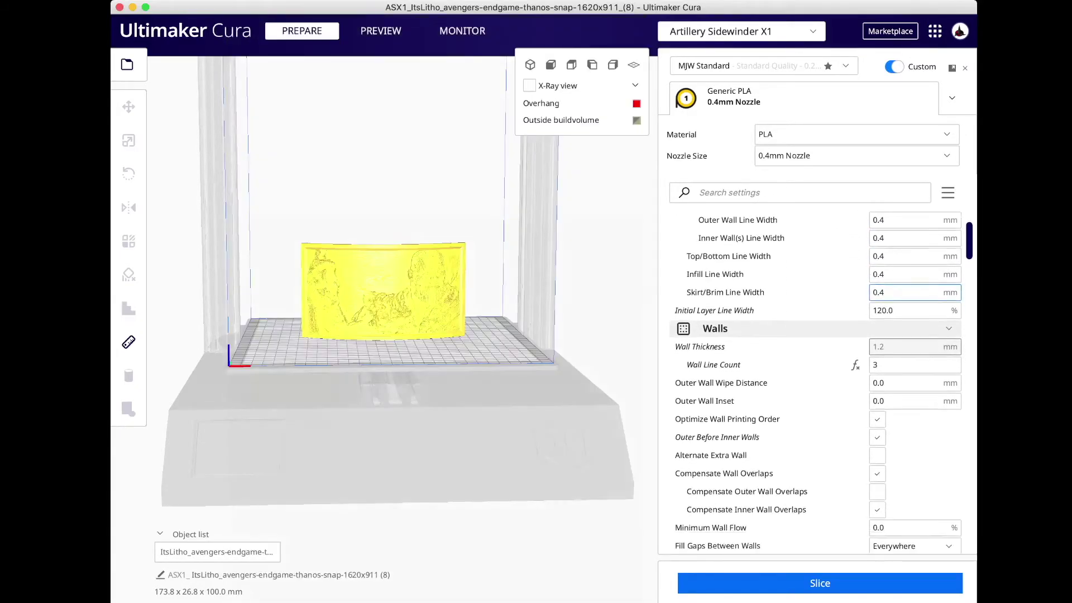
Set the lithophane's wall line count to 6.
{"action": "key", "text": "Tab"}
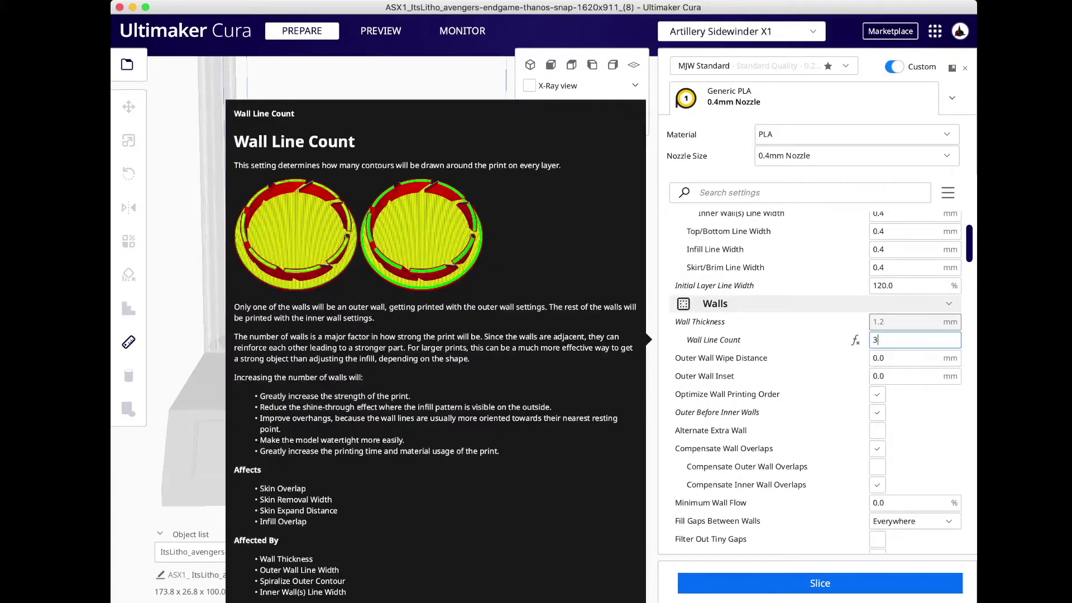
{"action": "key", "text": "BackSpace"}
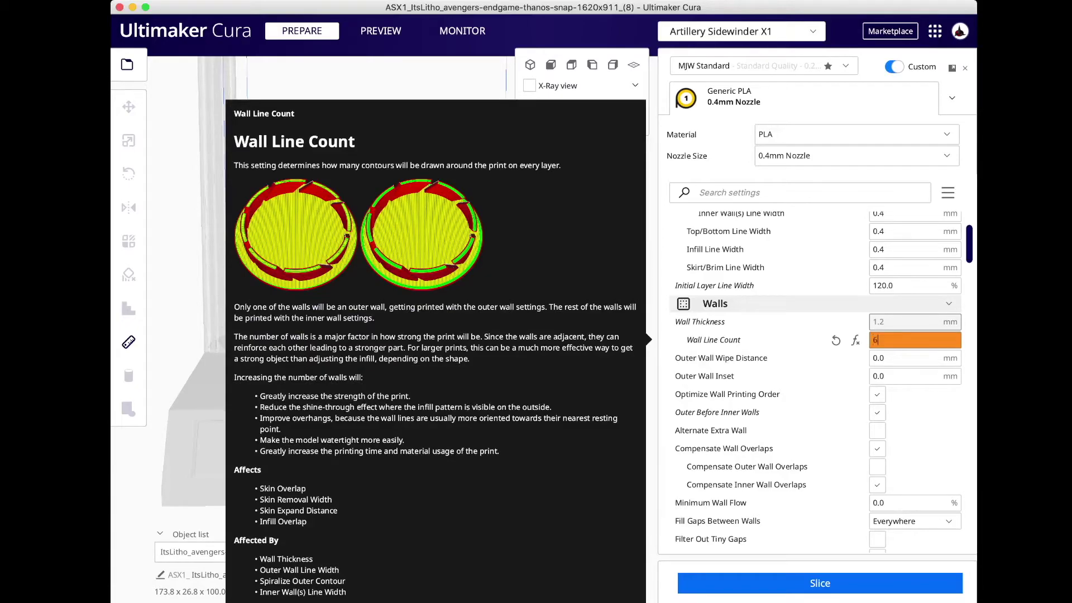
{"action": "type", "text": "6"}
{"action": "scroll", "coordinate": [816, 381], "scroll_direction": "down", "scroll_amount": 1}
{"action": "scroll", "coordinate": [816, 381], "scroll_direction": "down", "scroll_amount": 5}
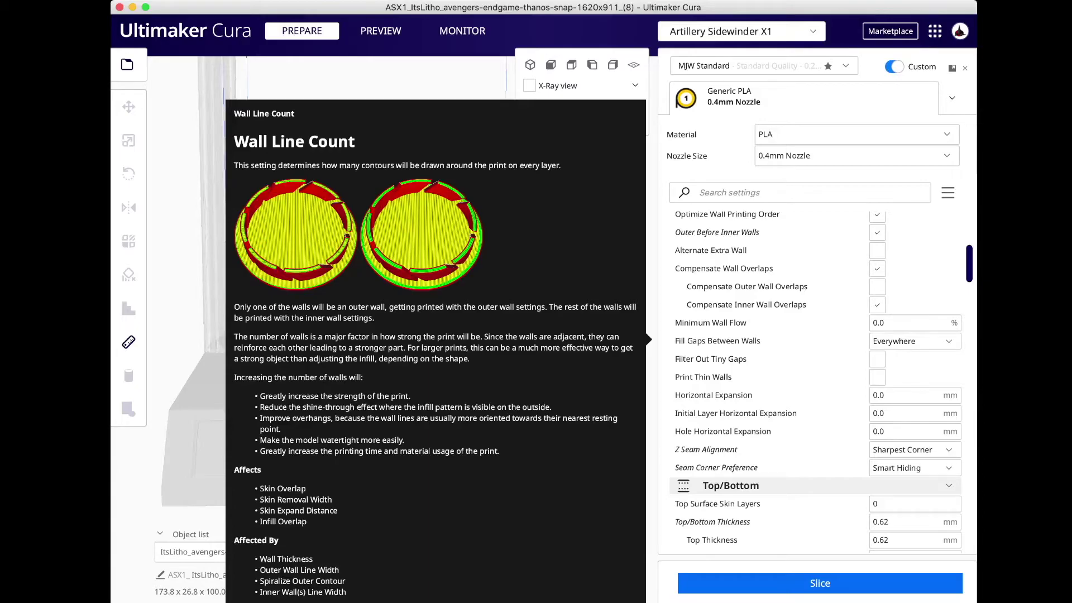
{"action": "scroll", "coordinate": [815, 380], "scroll_direction": "up", "scroll_amount": 2}
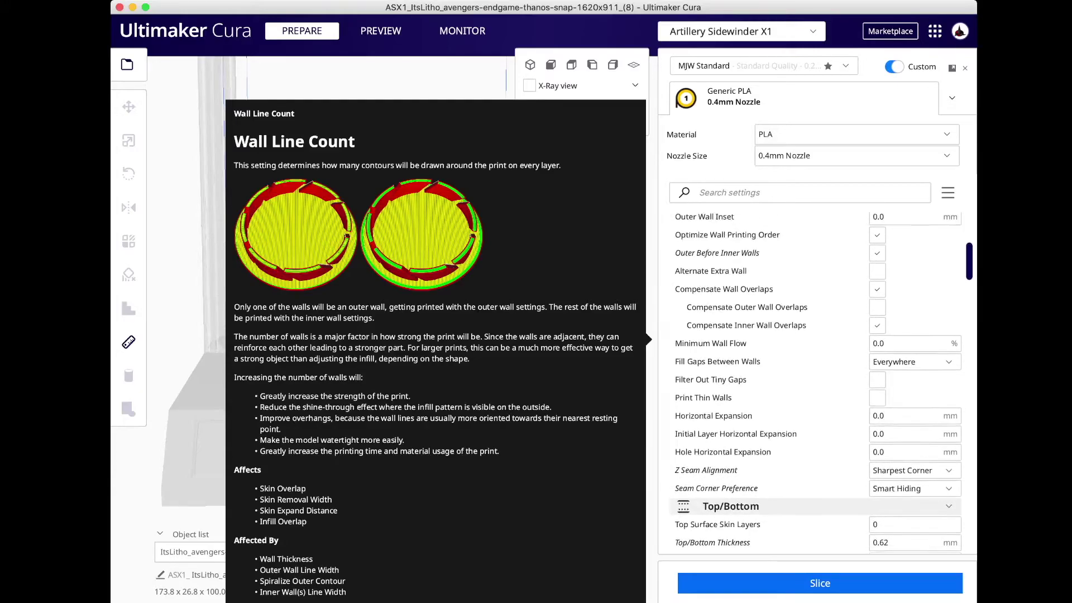
{"action": "scroll", "coordinate": [815, 379], "scroll_direction": "up", "scroll_amount": 3}
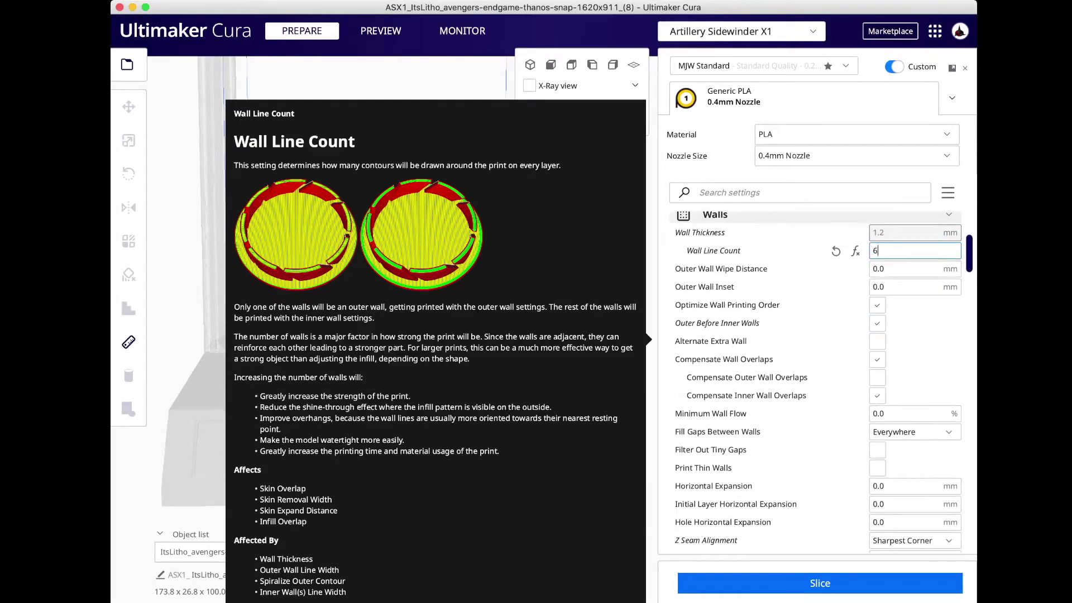
{"action": "scroll", "coordinate": [815, 380], "scroll_direction": "down", "scroll_amount": 2}
{"action": "scroll", "coordinate": [816, 379], "scroll_direction": "up", "scroll_amount": 3}
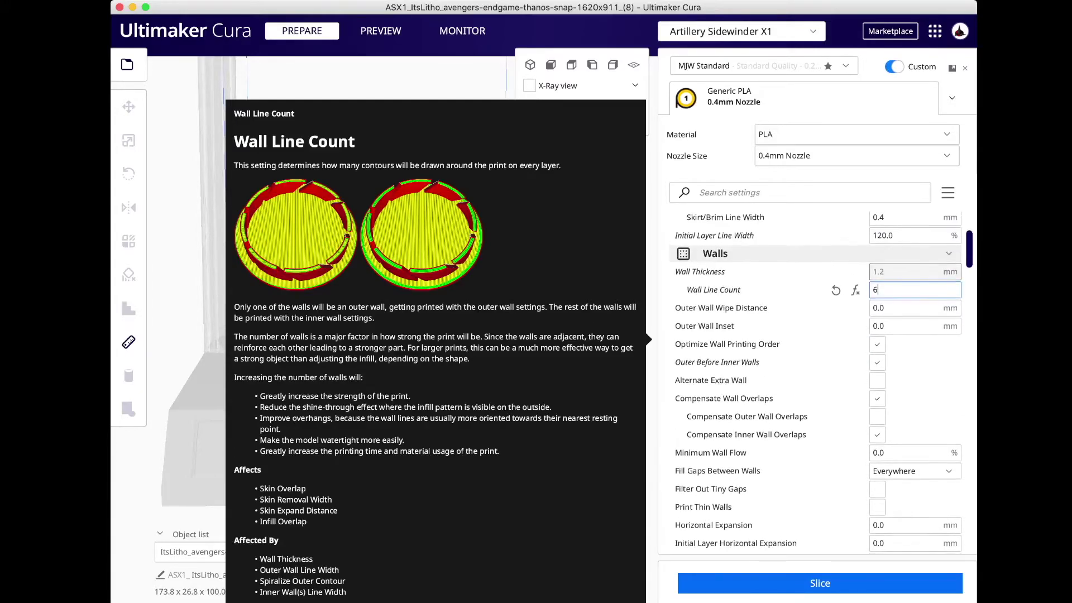
Set the infill density to 99% and change the infill pattern to Lines.
{"action": "scroll", "coordinate": [816, 380], "scroll_direction": "down", "scroll_amount": 3}
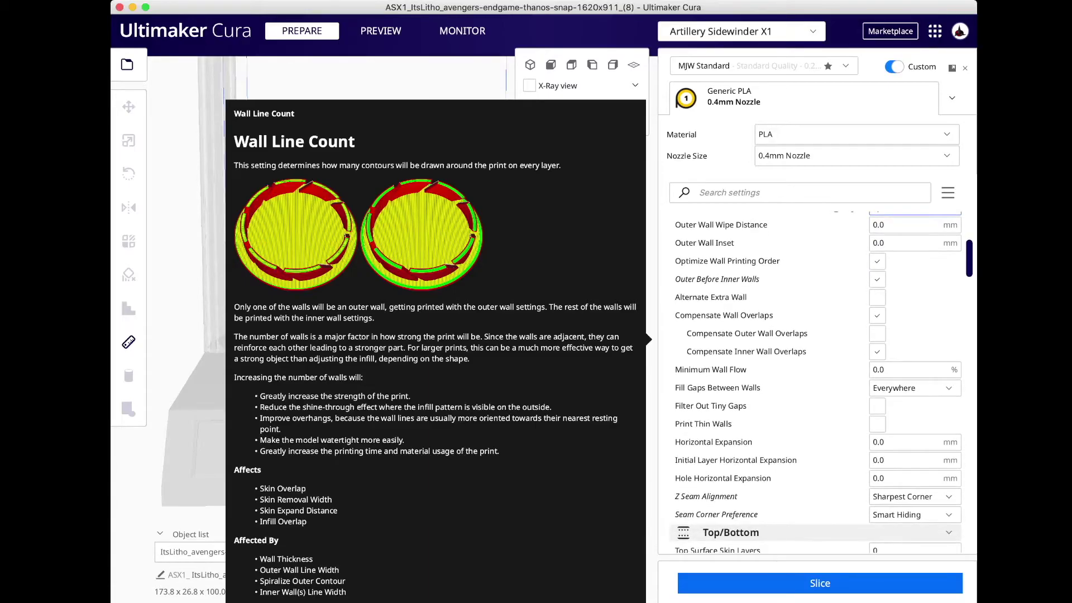
{"action": "scroll", "coordinate": [815, 380], "scroll_direction": "down", "scroll_amount": 8}
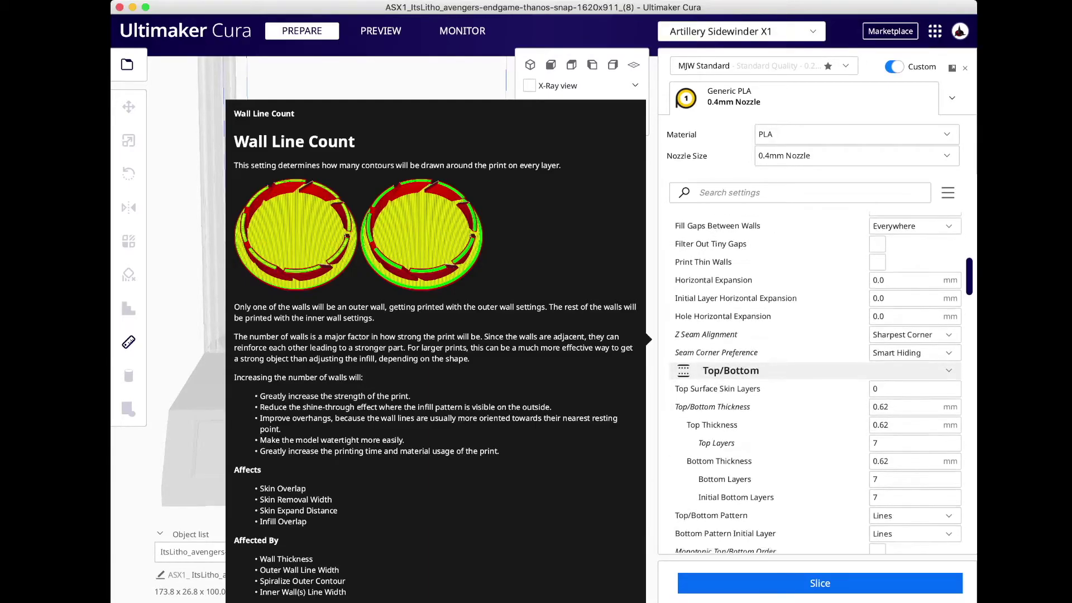
{"action": "scroll", "coordinate": [815, 380], "scroll_direction": "down", "scroll_amount": 6}
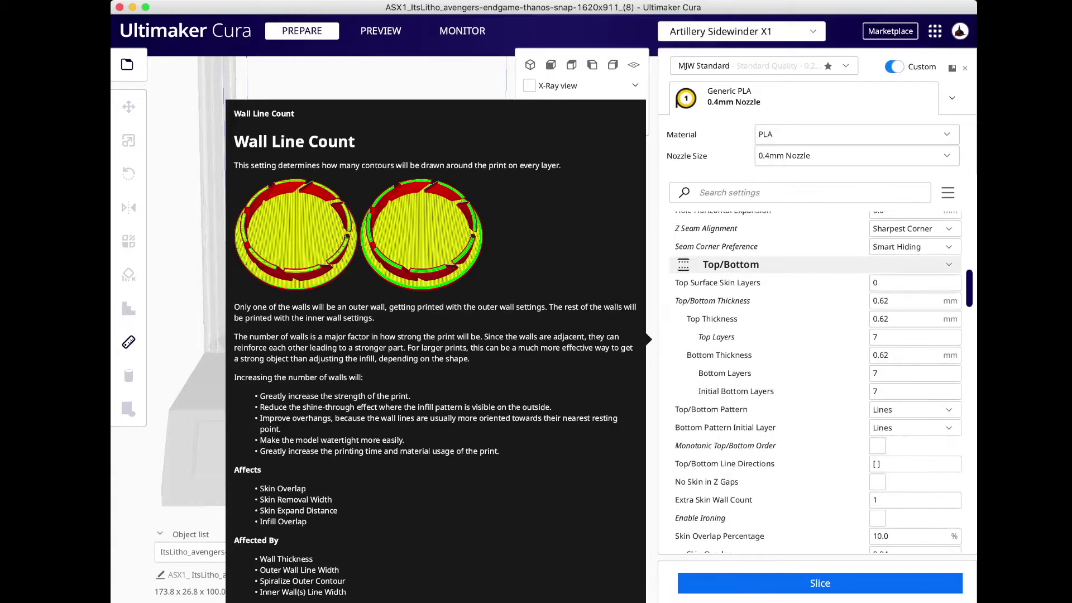
{"action": "scroll", "coordinate": [815, 380], "scroll_direction": "down", "scroll_amount": 10}
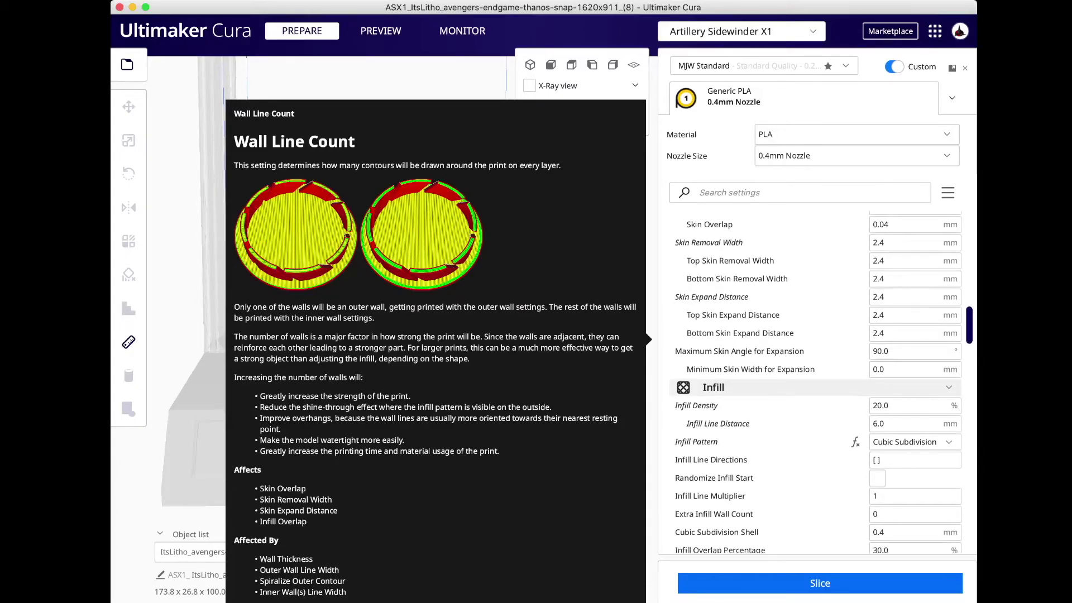
{"action": "scroll", "coordinate": [815, 379], "scroll_direction": "down", "scroll_amount": 1}
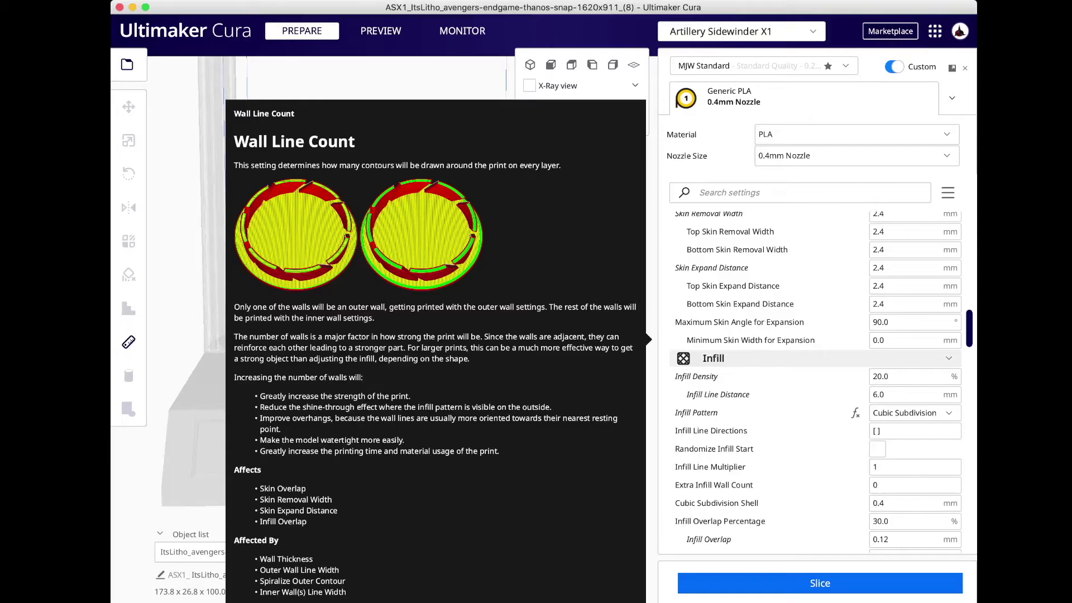
{"action": "left_click", "coordinate": [905, 377]}
{"action": "key", "text": "BackSpace"}
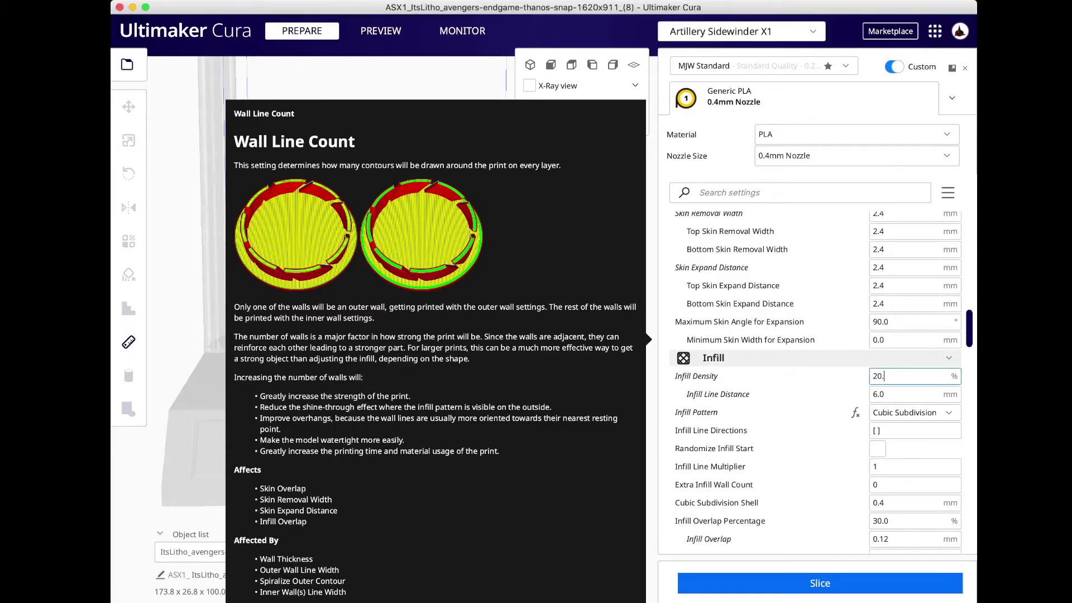
{"action": "key", "text": "BackSpace"}
{"action": "key", "text": "BackSpace"}
{"action": "key", "text": "BackSpace"}
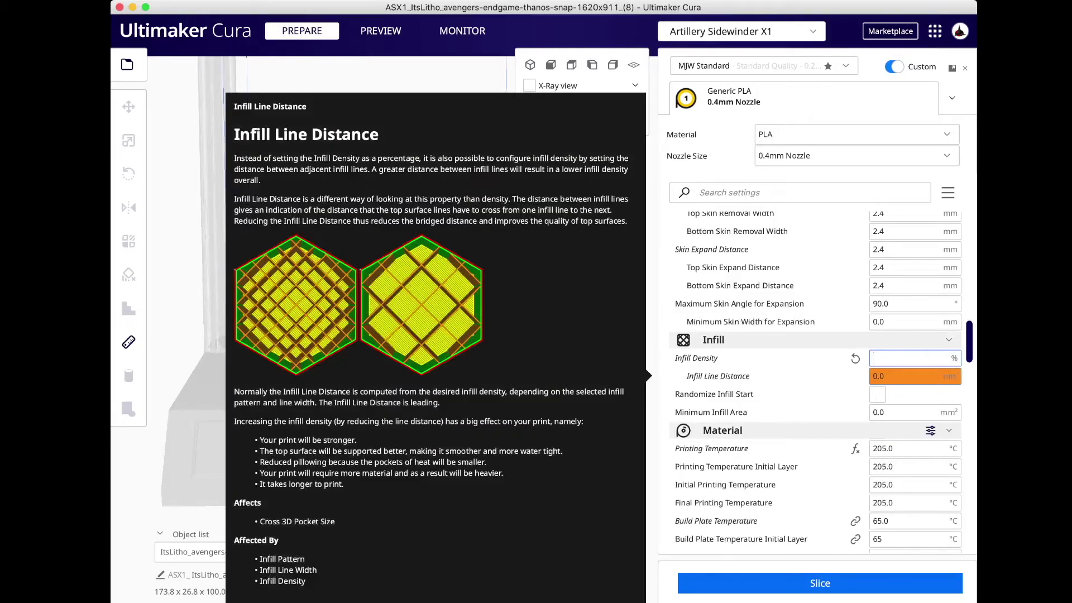
{"action": "type", "text": "99"}
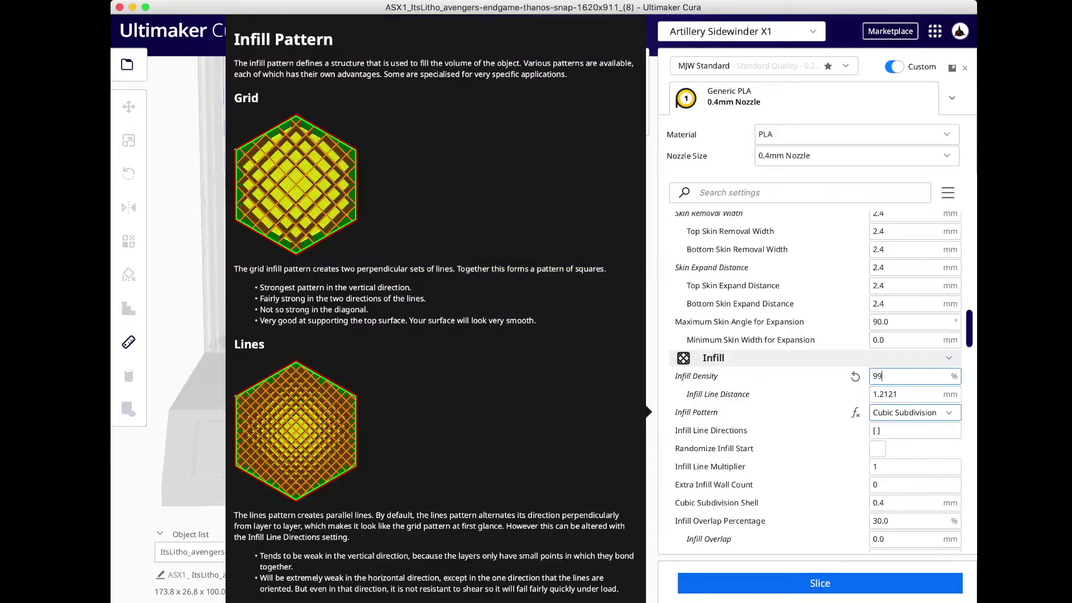
{"action": "left_click", "coordinate": [915, 412]}
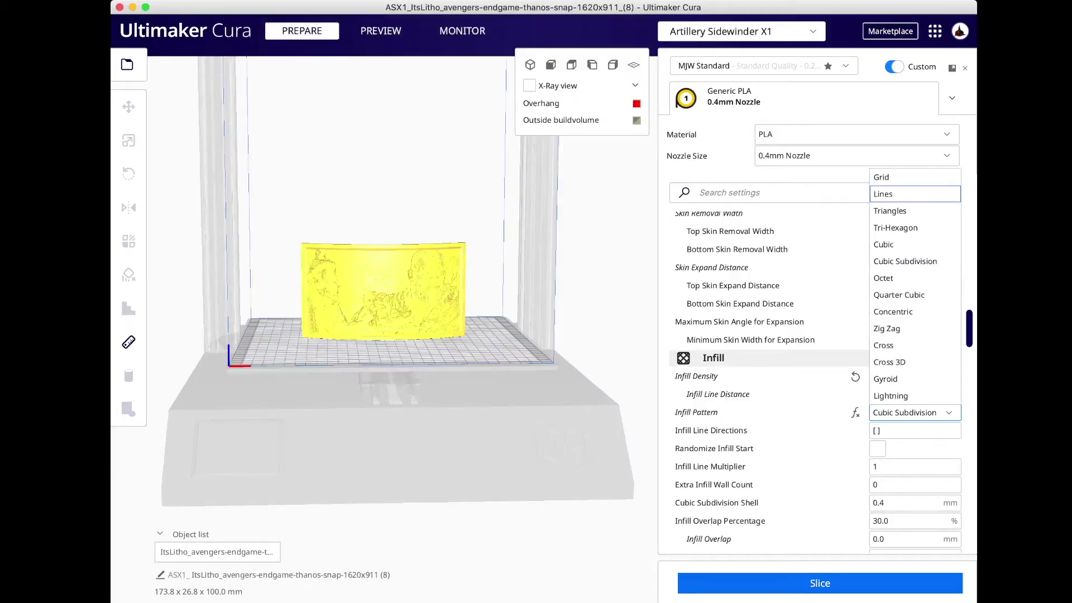
{"action": "left_click", "coordinate": [893, 194]}
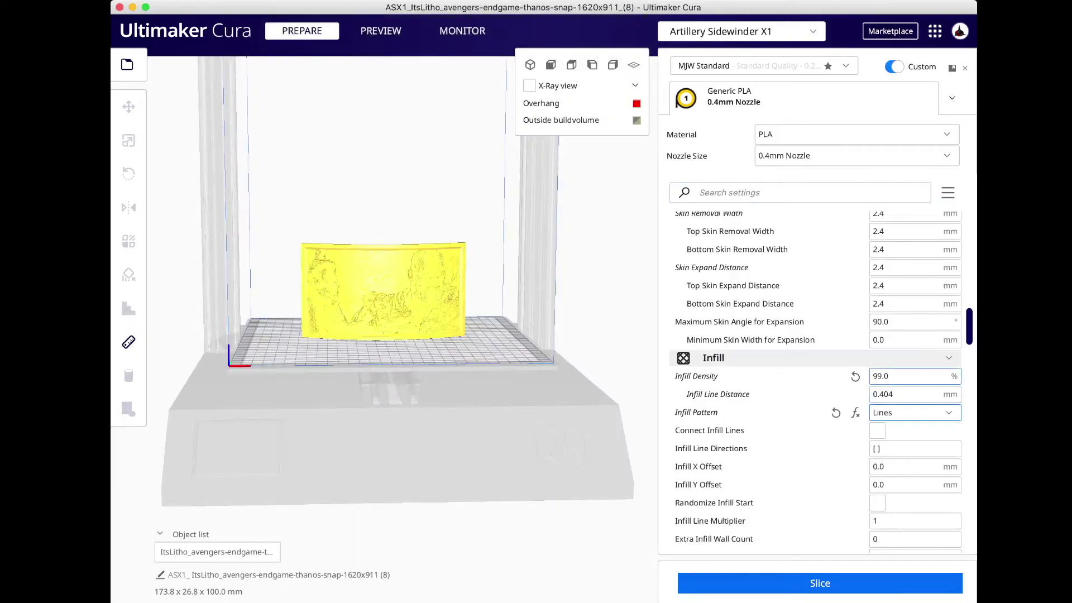
Set the overall print speed to 45 mm/s.
{"action": "scroll", "coordinate": [815, 346], "scroll_direction": "down", "scroll_amount": 2}
{"action": "scroll", "coordinate": [815, 341], "scroll_direction": "up", "scroll_amount": 1}
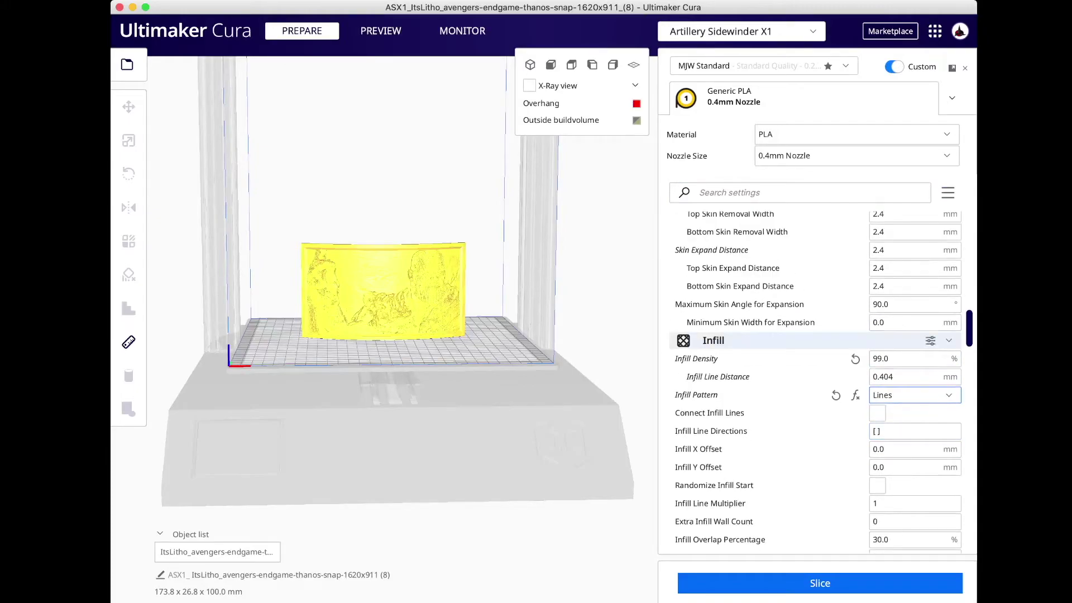
{"action": "scroll", "coordinate": [915, 397], "scroll_direction": "down", "scroll_amount": 2}
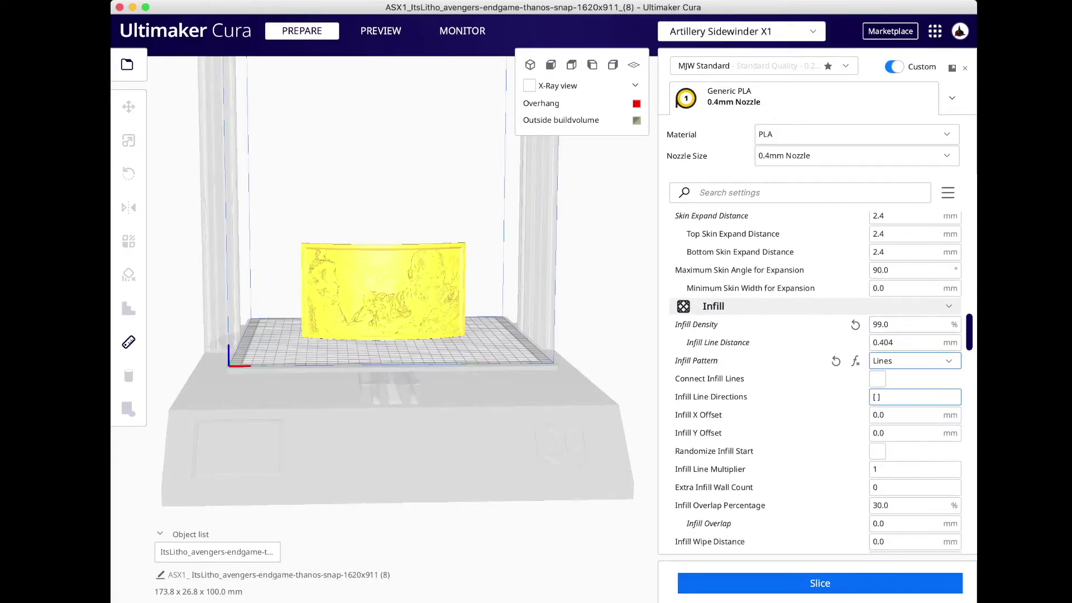
{"action": "scroll", "coordinate": [915, 403], "scroll_direction": "down", "scroll_amount": 10}
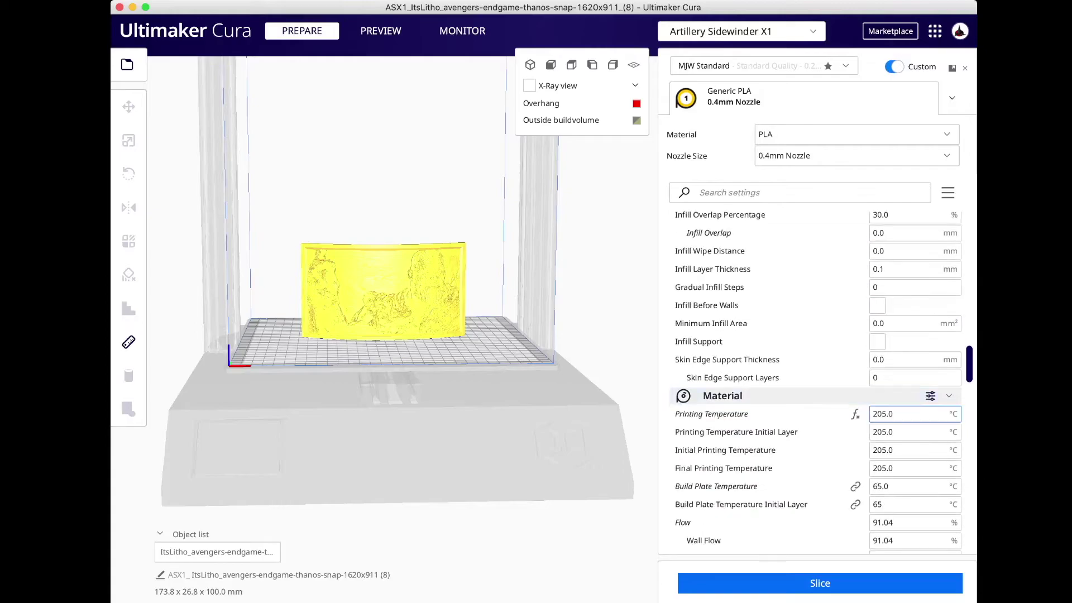
{"action": "scroll", "coordinate": [915, 413], "scroll_direction": "down", "scroll_amount": 11}
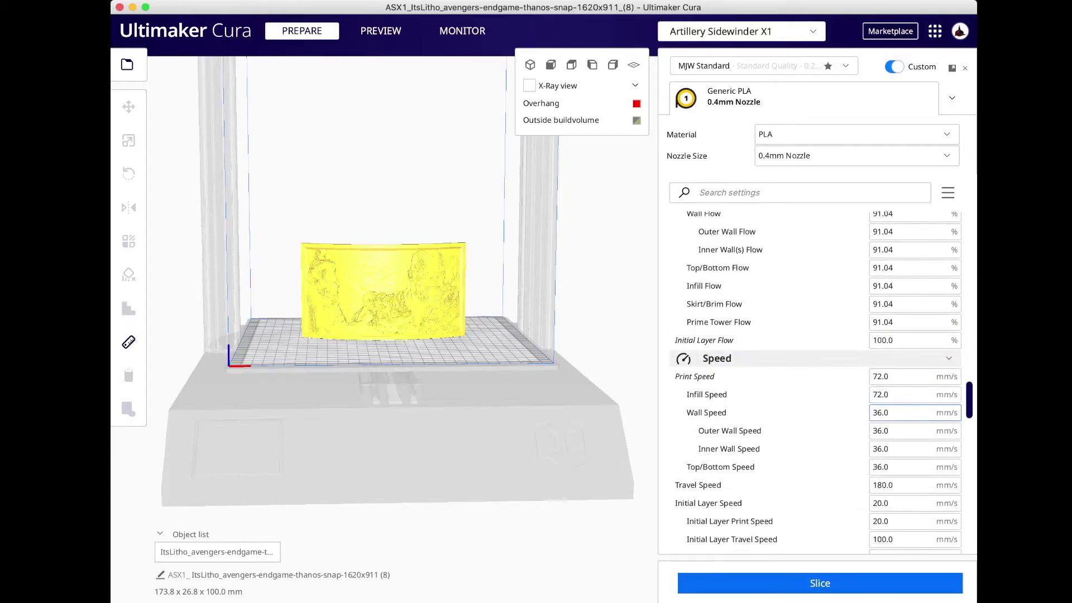
{"action": "scroll", "coordinate": [915, 412], "scroll_direction": "down", "scroll_amount": 3}
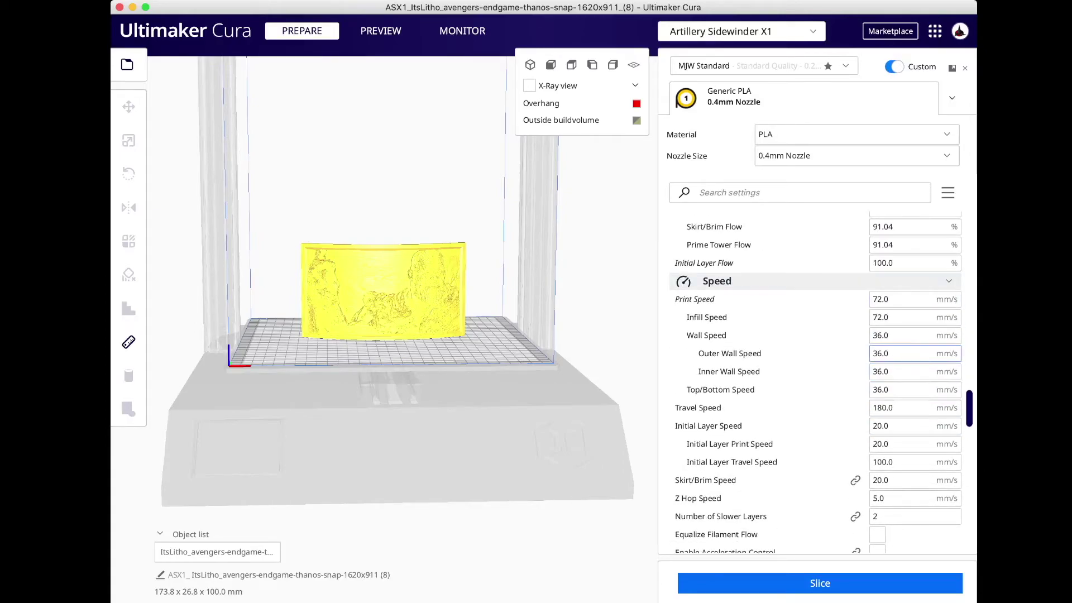
{"action": "scroll", "coordinate": [915, 353], "scroll_direction": "down", "scroll_amount": 1}
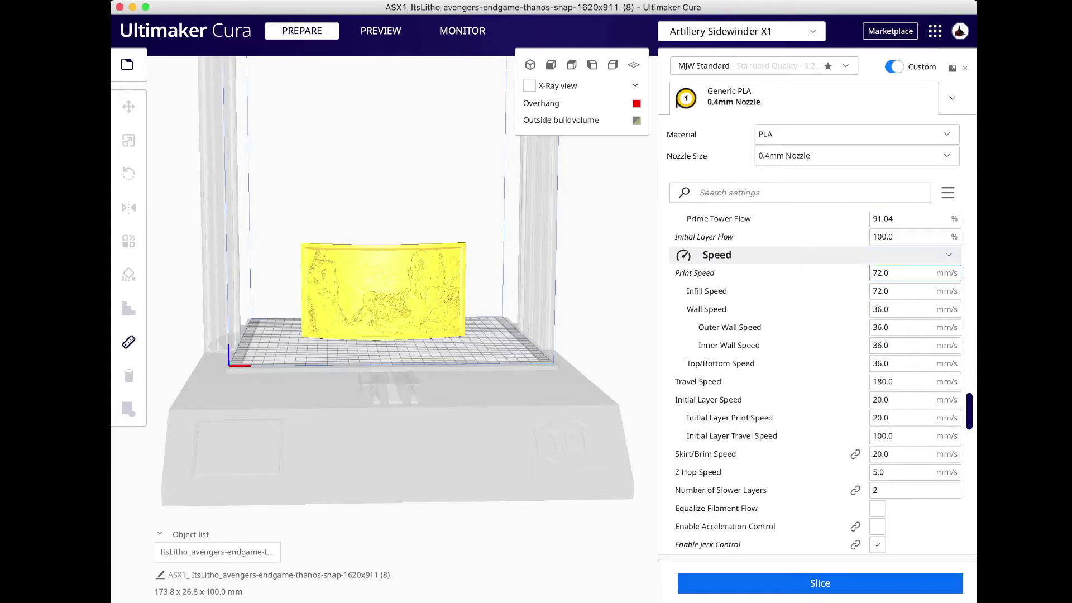
{"action": "mouse_move", "coordinate": [905, 273]}
{"action": "key", "text": "super+a"}
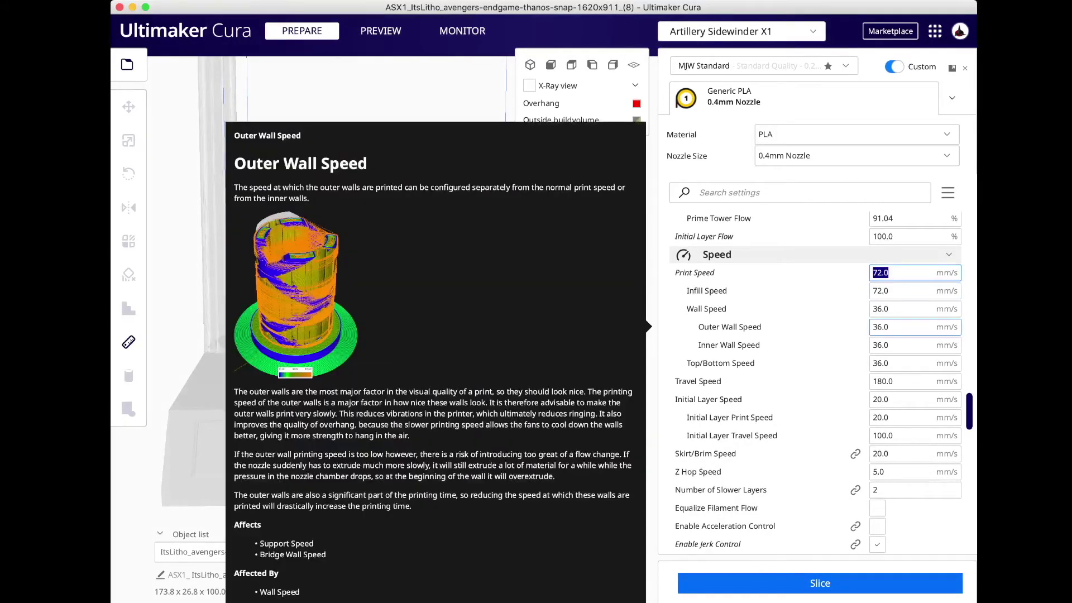
{"action": "type", "text": "45"}
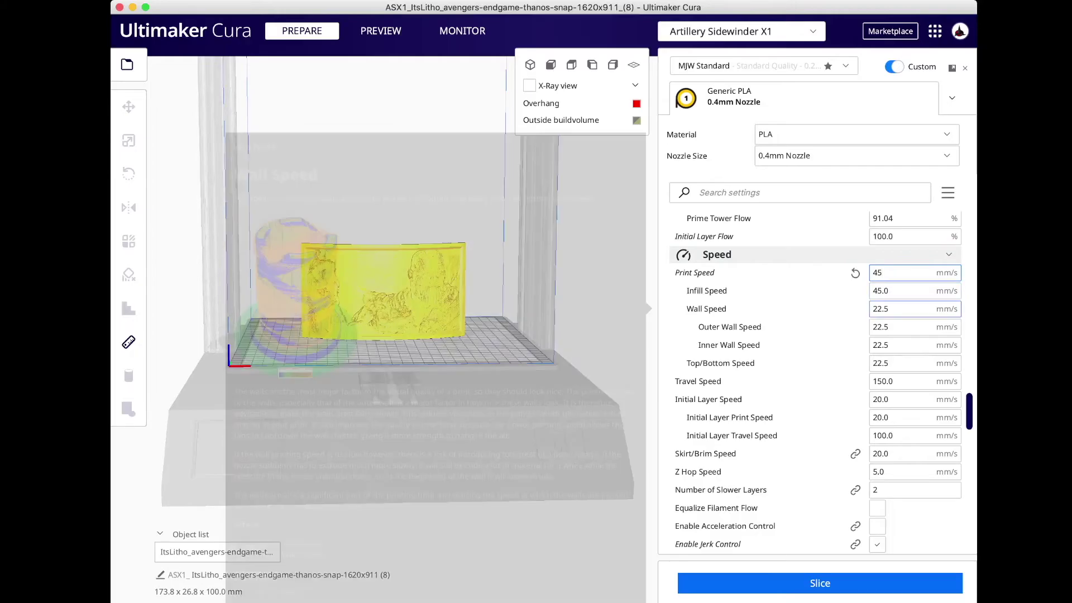
Set the wall speed to 35 mm/s for both outer and inner walls.
{"action": "left_click", "coordinate": [891, 309]}
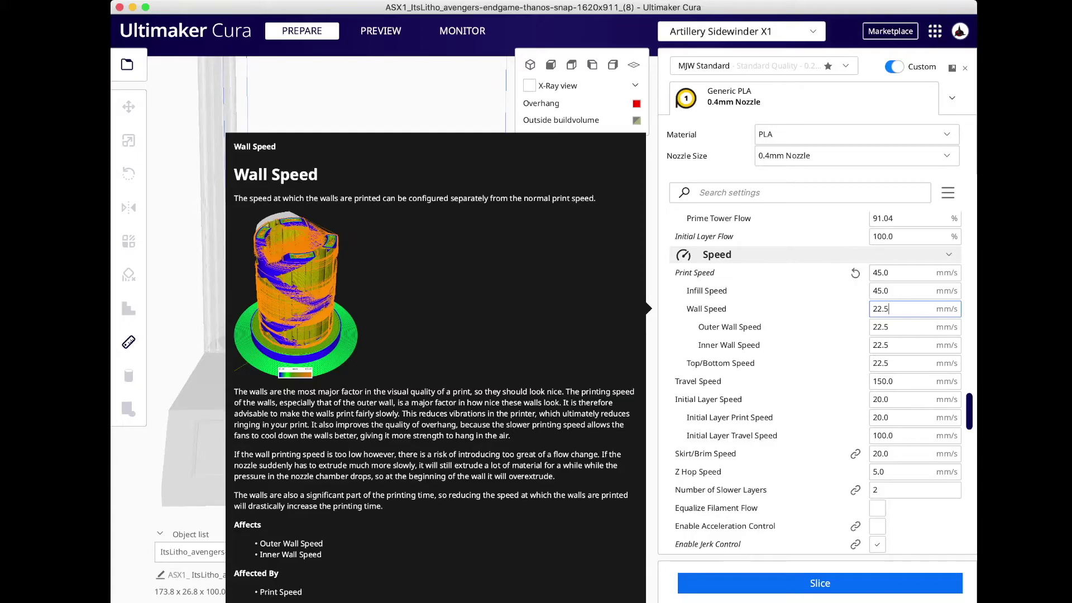
{"action": "key", "text": "BackSpace"}
{"action": "key", "text": "BackSpace"}
{"action": "key", "text": "BackSpace"}
{"action": "key", "text": "BackSpace"}
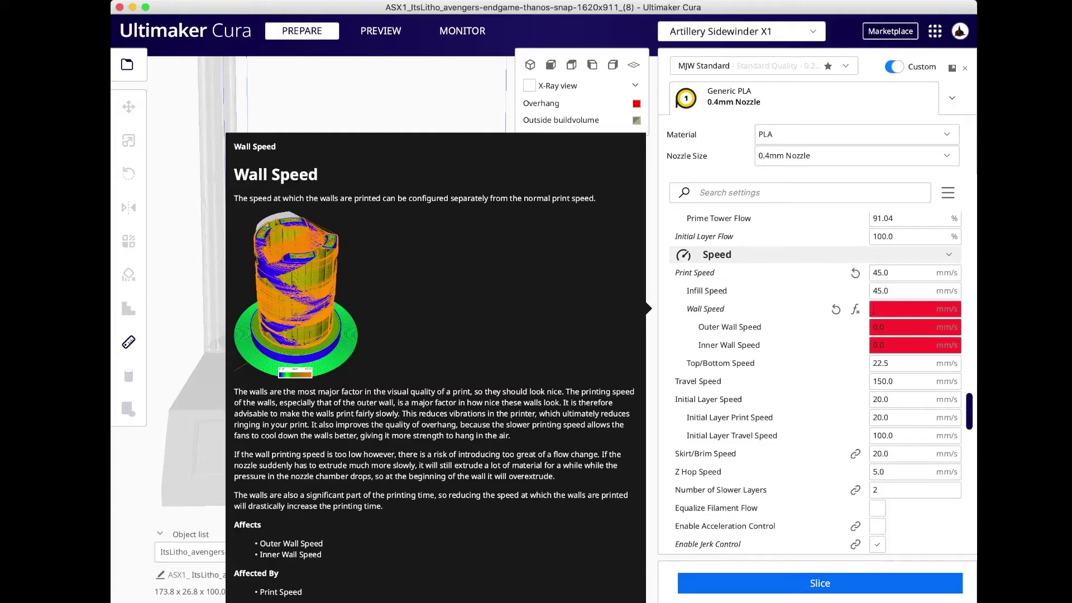
{"action": "type", "text": "35"}
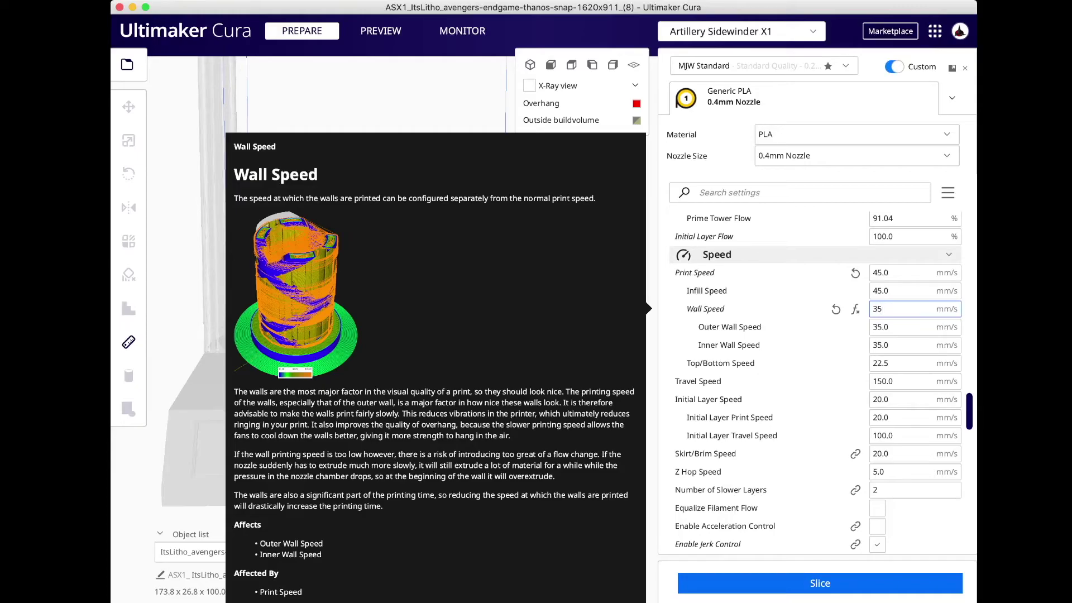
Change the build plate adhesion type to Brim.
{"action": "scroll", "coordinate": [816, 385], "scroll_direction": "down", "scroll_amount": 2}
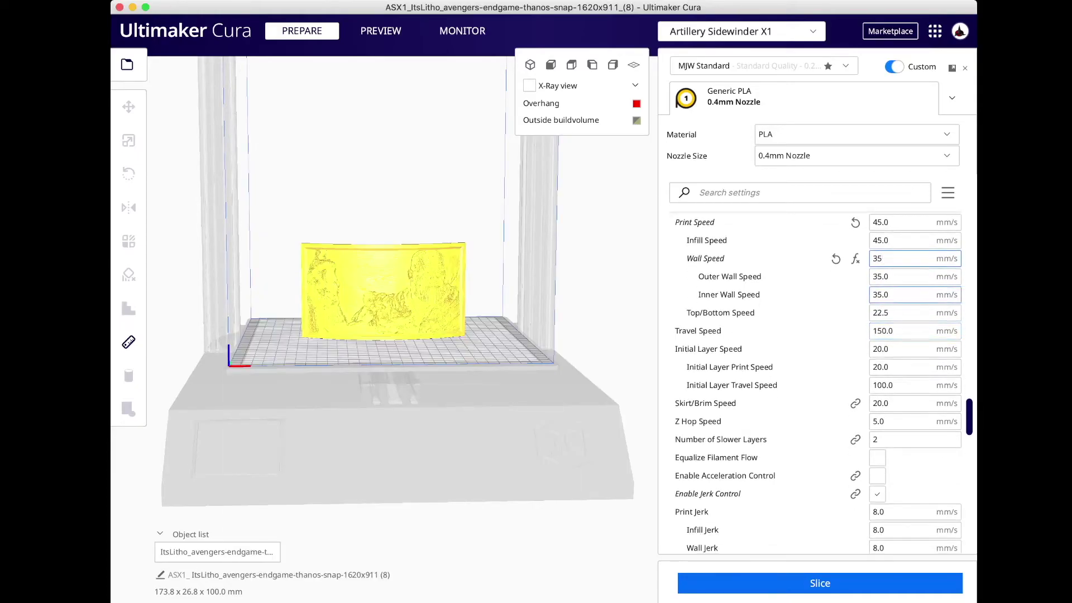
{"action": "scroll", "coordinate": [916, 313], "scroll_direction": "down", "scroll_amount": 2}
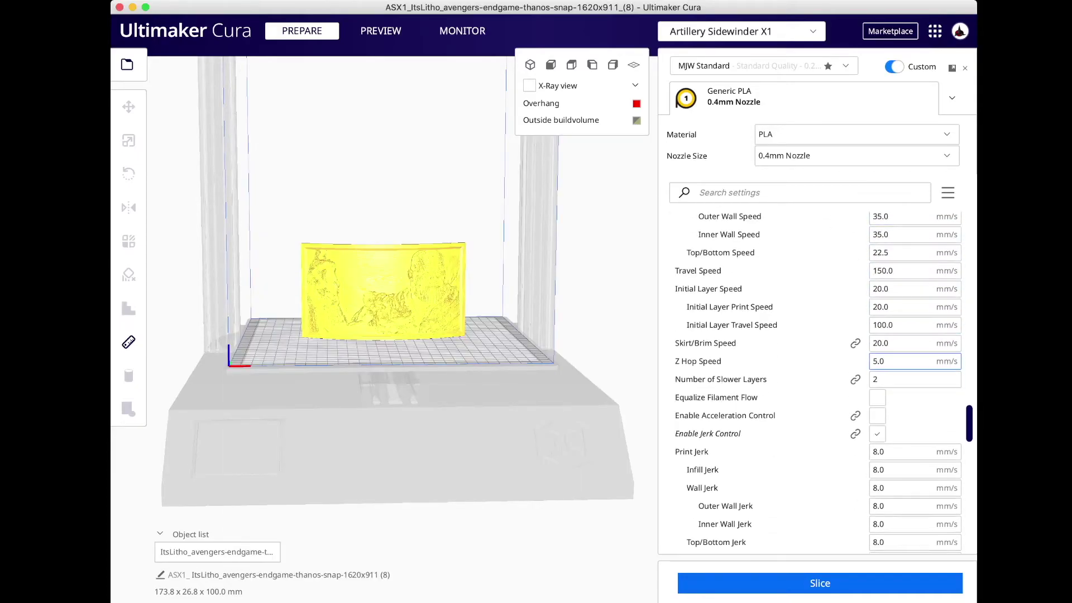
{"action": "scroll", "coordinate": [916, 363], "scroll_direction": "down", "scroll_amount": 9}
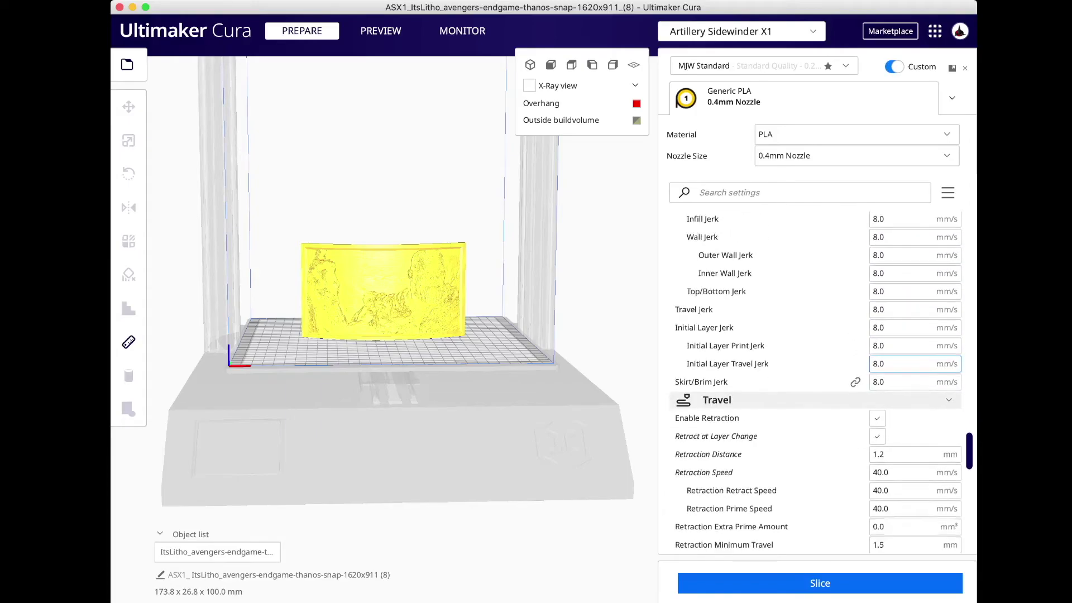
{"action": "scroll", "coordinate": [894, 369], "scroll_direction": "down", "scroll_amount": 12}
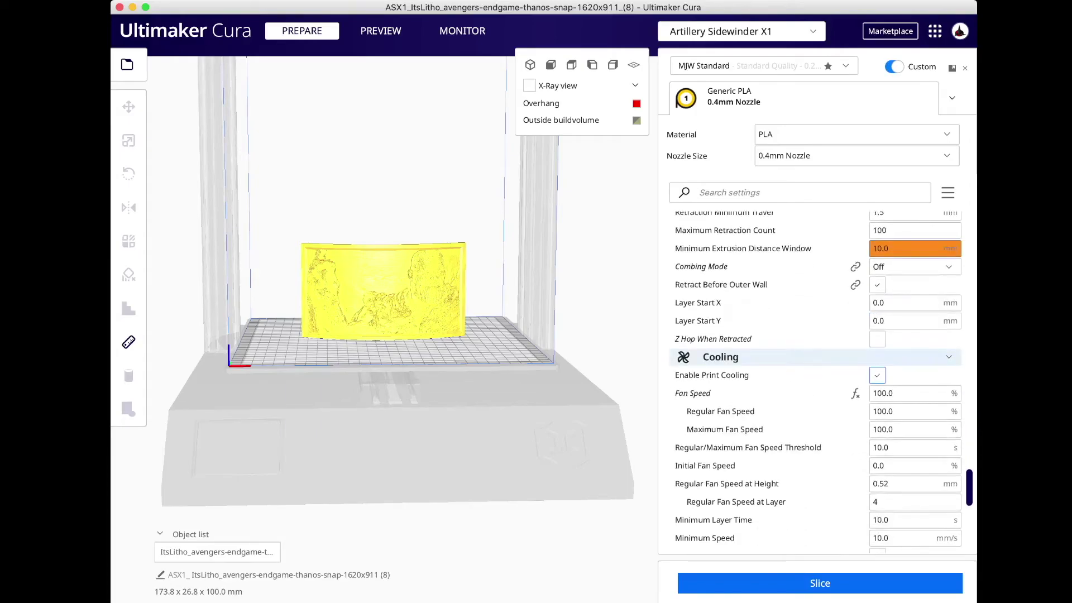
{"action": "scroll", "coordinate": [815, 380], "scroll_direction": "down", "scroll_amount": 10}
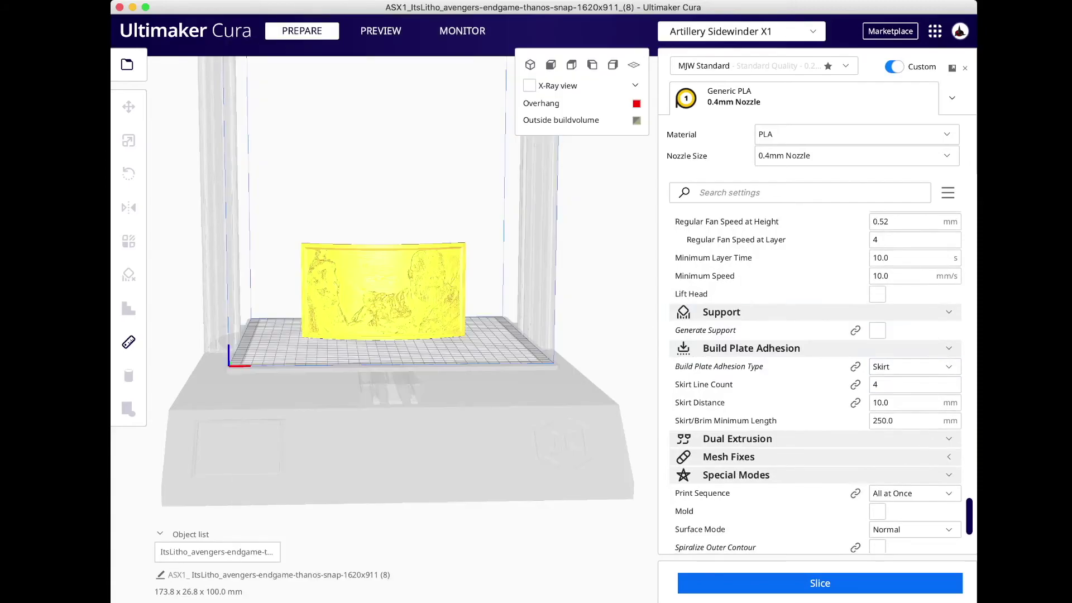
{"action": "mouse_move", "coordinate": [916, 367]}
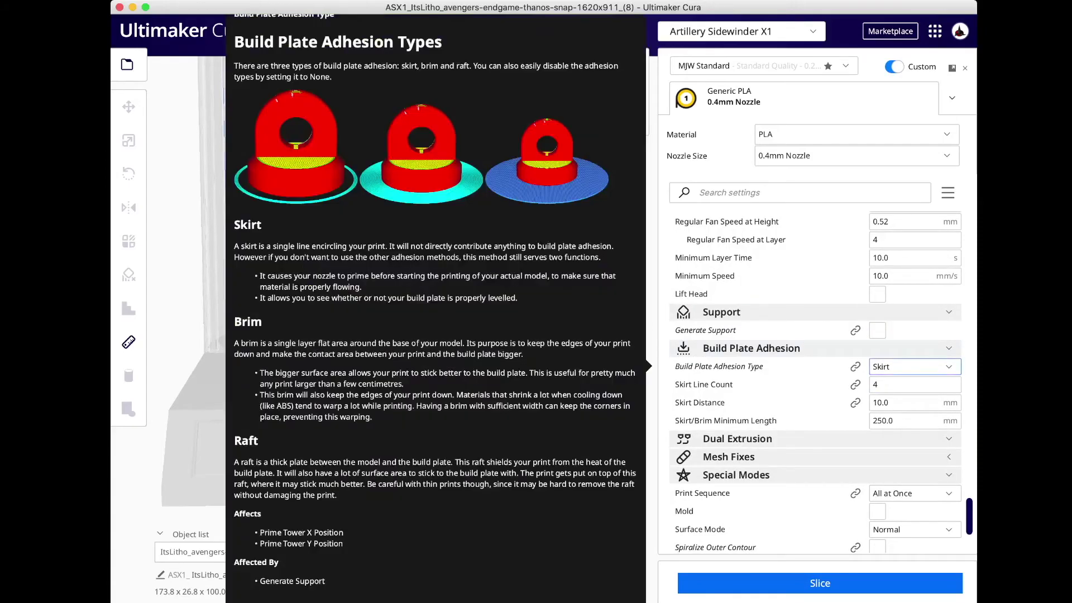
{"action": "left_click", "coordinate": [916, 366]}
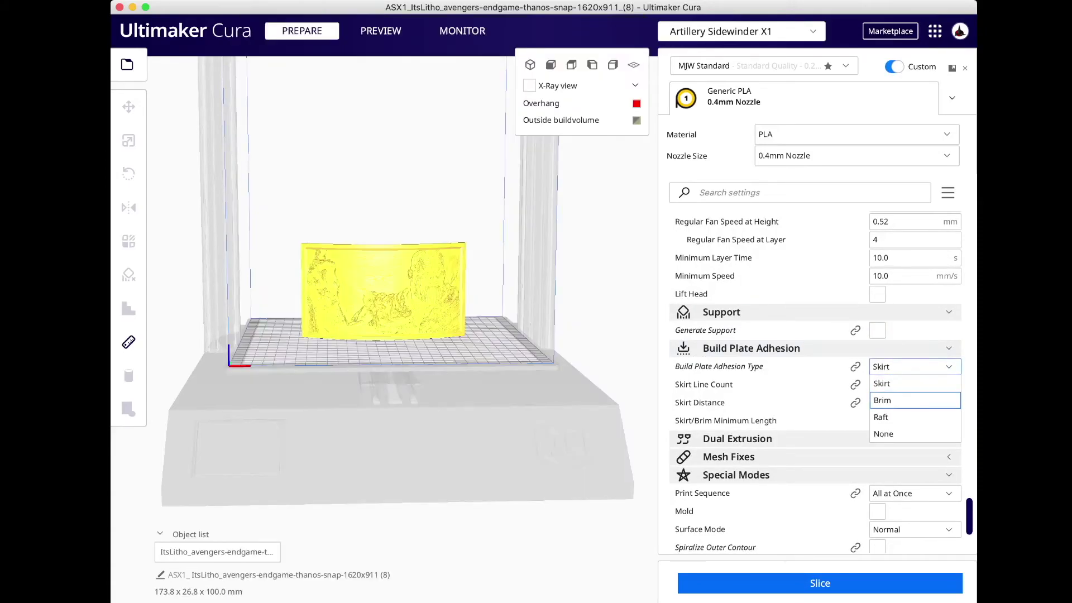
{"action": "left_click", "coordinate": [893, 400]}
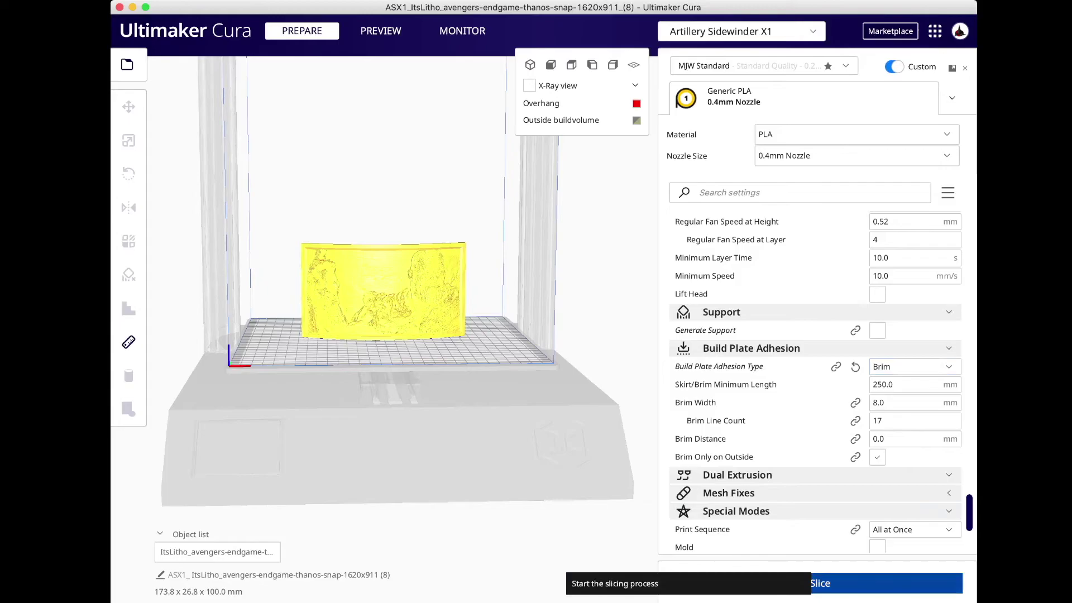
Slice the lithophane with the current settings and save the sliced file to disk.
{"action": "left_click", "coordinate": [820, 583]}
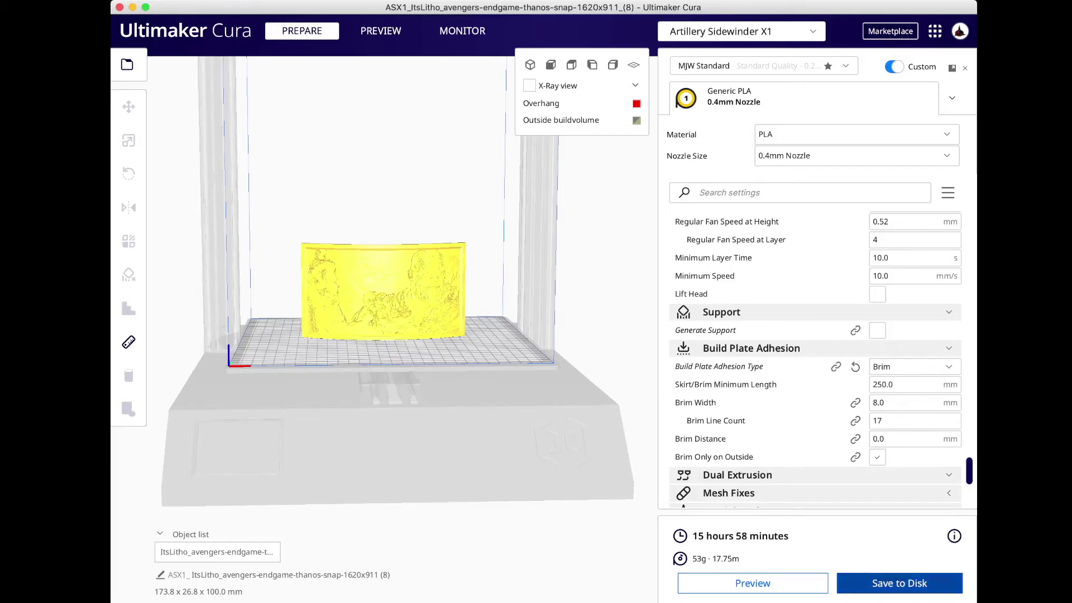
{"action": "left_click", "coordinate": [899, 583]}
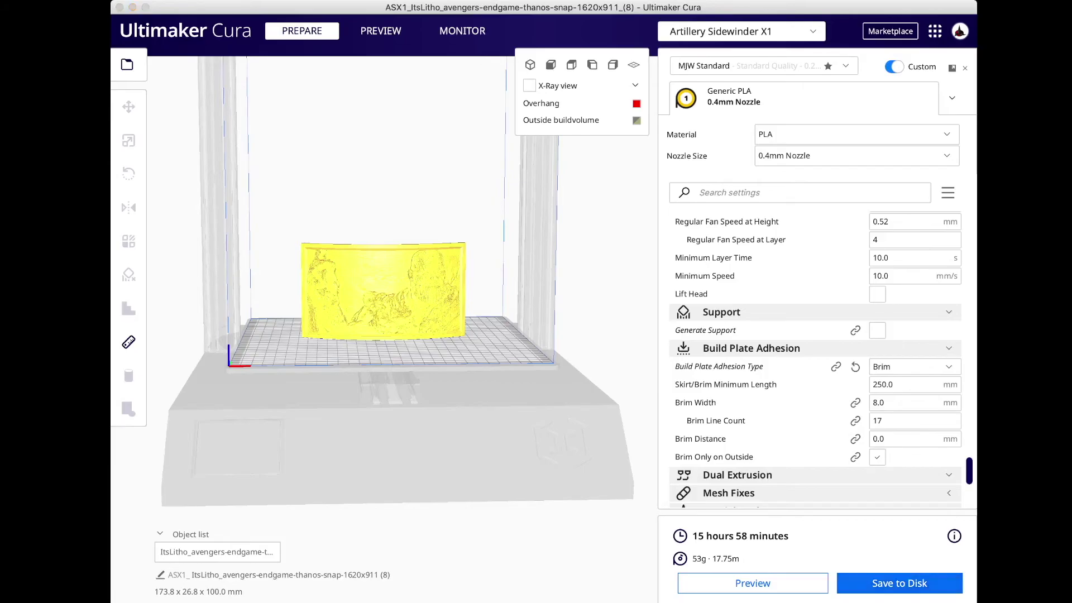